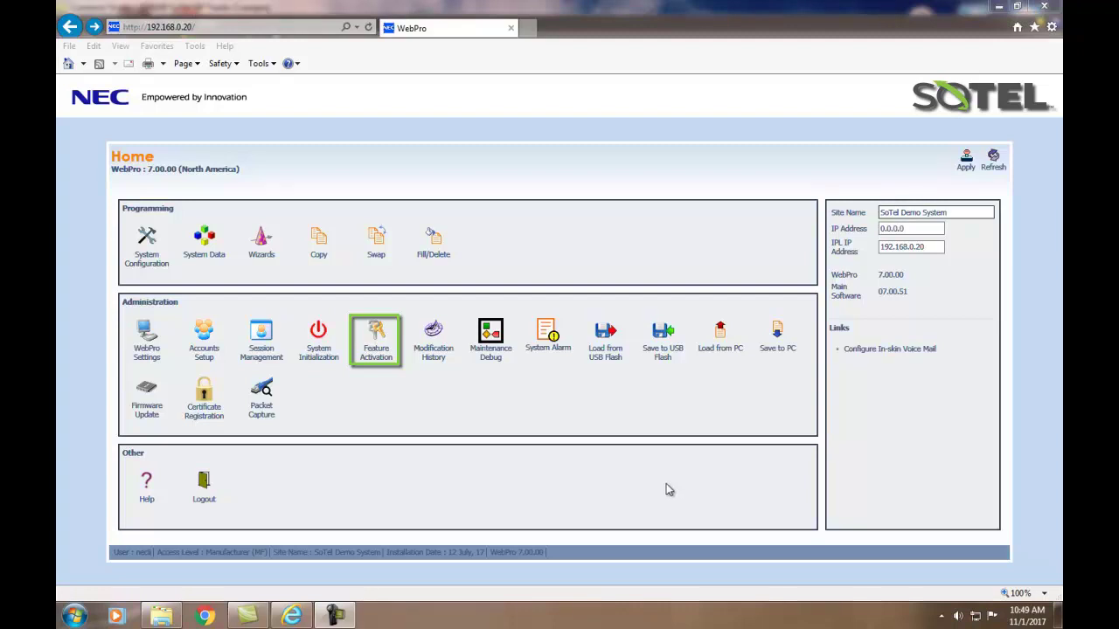
- Bring up 10-12 Network Setup: CPU IP 0.0.0.0, gateway 192.168.0.1, IPL IP 192.168.0.20
click(375, 340)
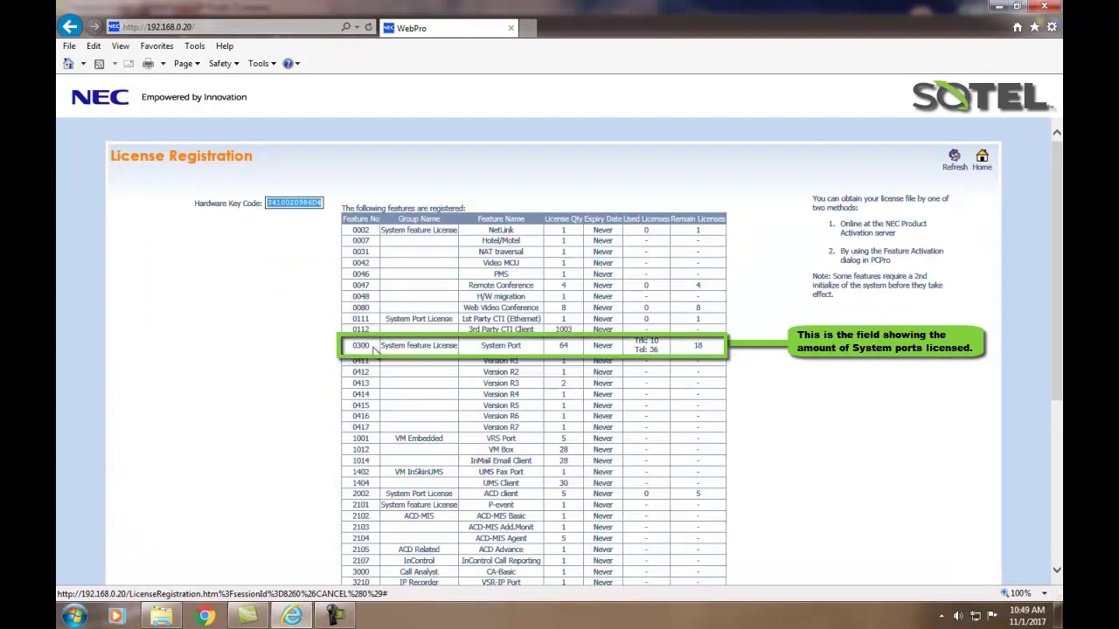
scroll(360, 373, down, 5)
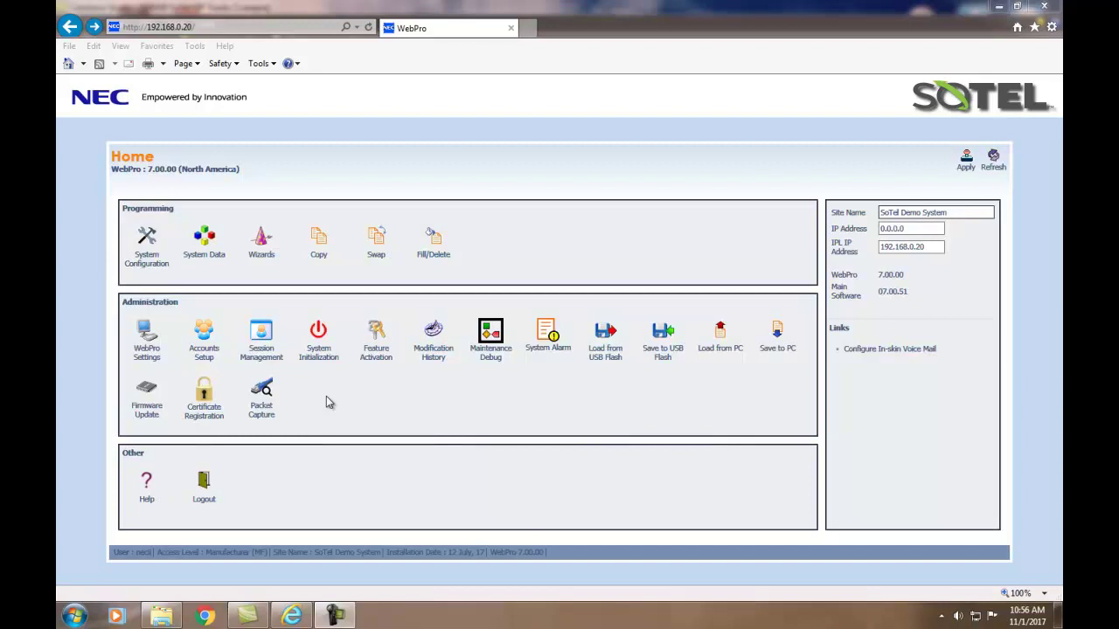
click(219, 245)
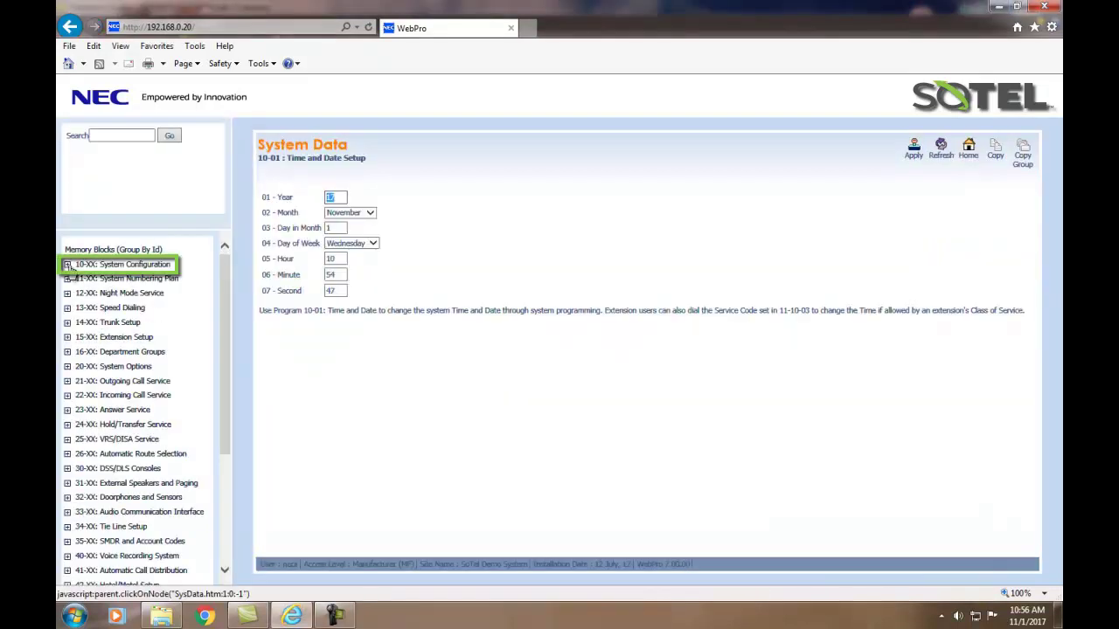
click(68, 265)
click(110, 445)
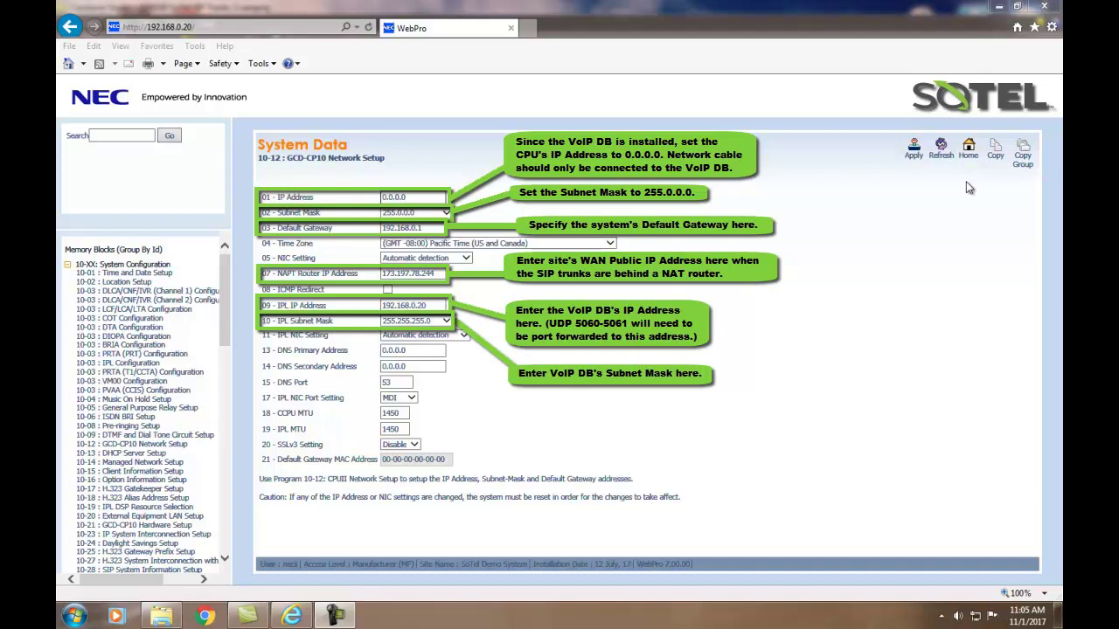
- Review 84-26 IPL Basic Setup: DSP IP 192.168.0.21, RTP port 10020, RTCP port 10021
click(67, 265)
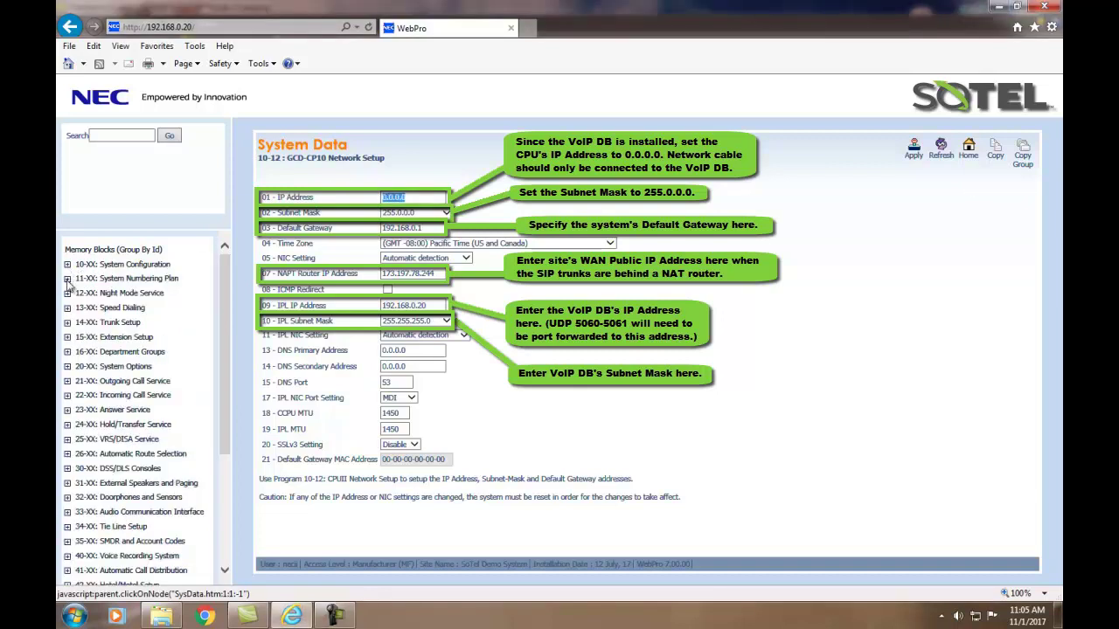
scroll(79, 367, down, 5)
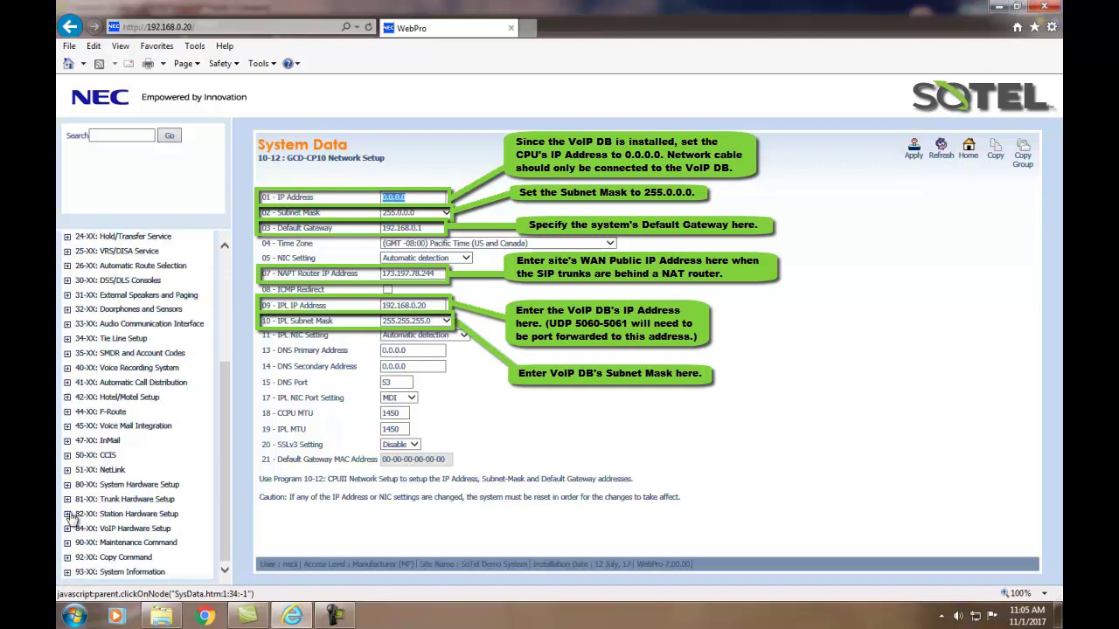
click(68, 528)
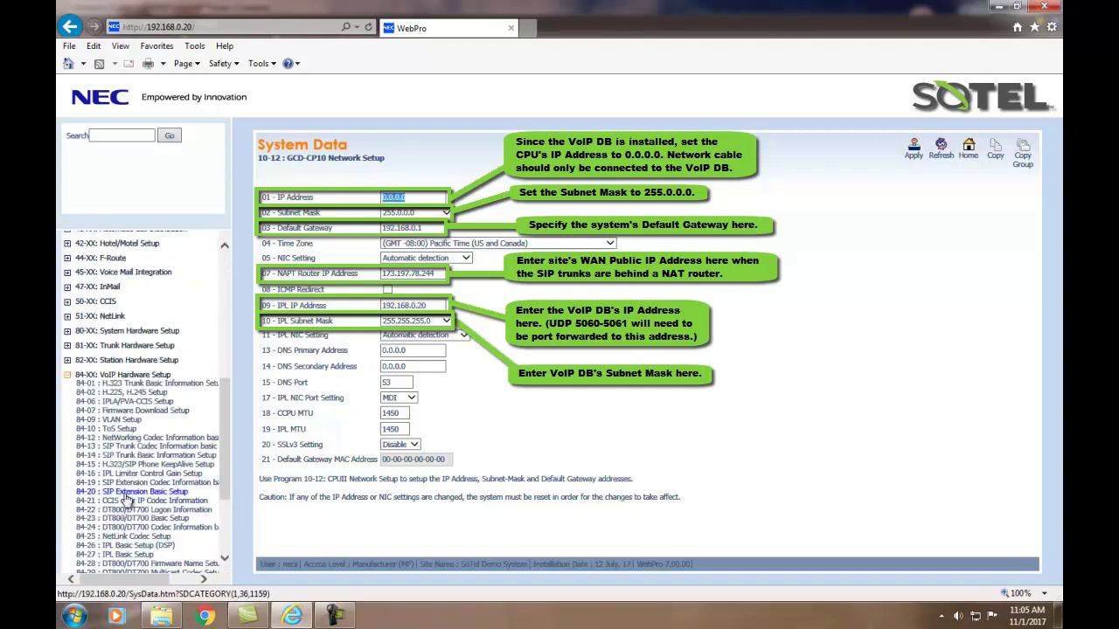
click(123, 546)
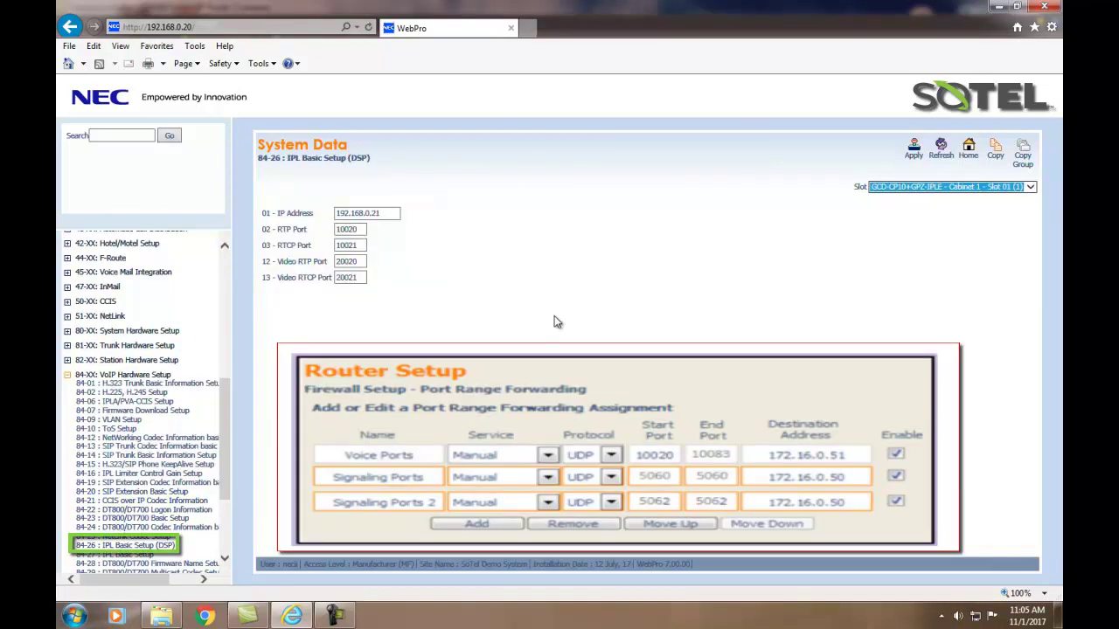
click(400, 215)
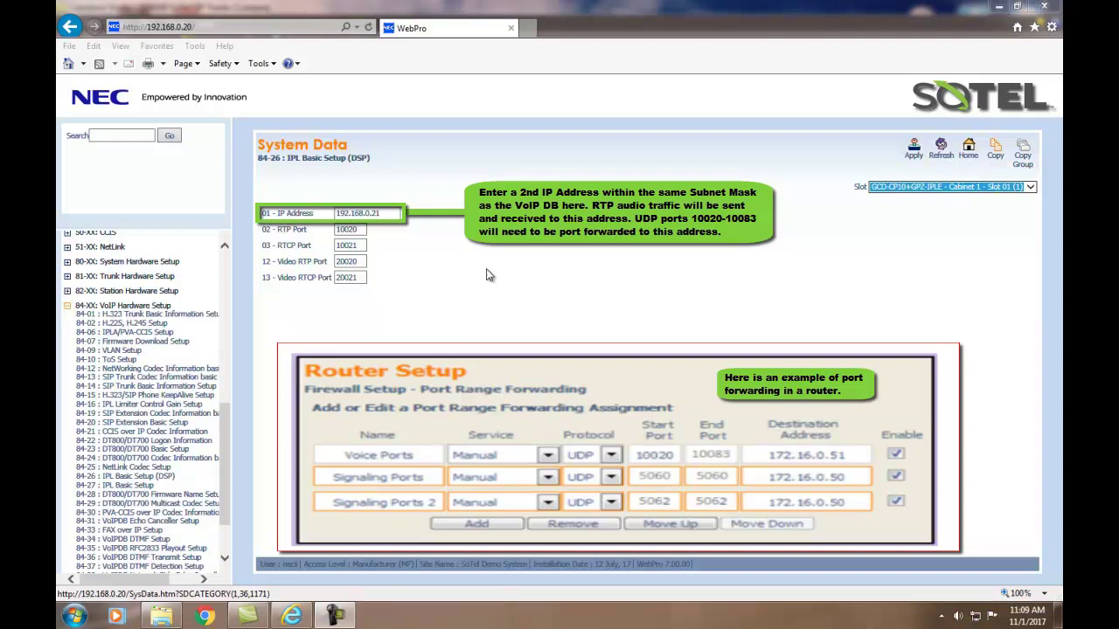
drag(224, 472, 226, 263)
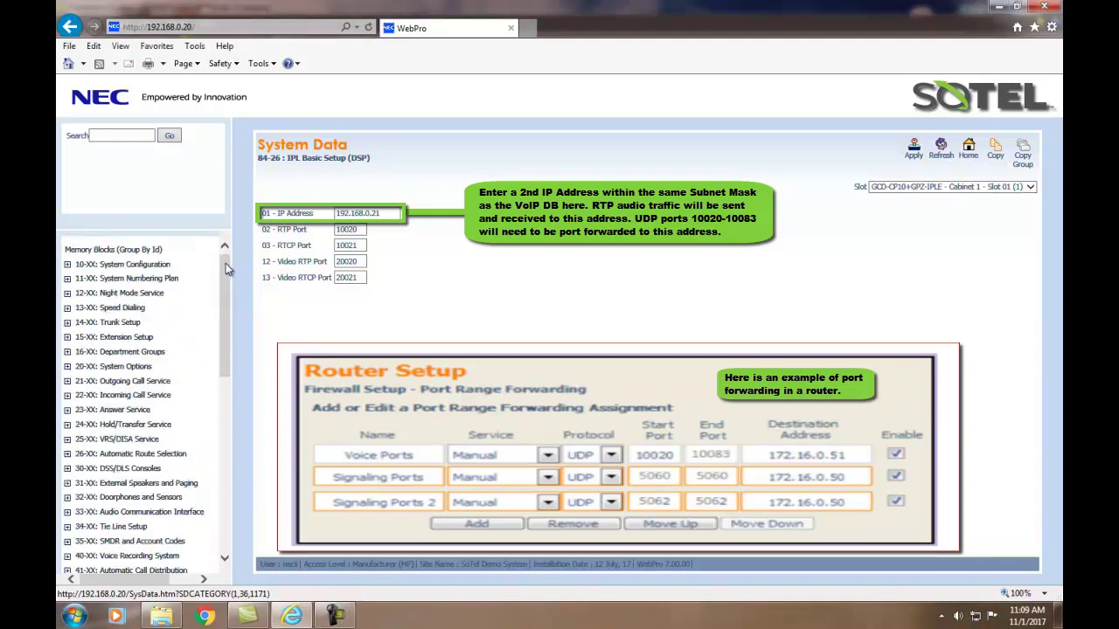
- Check 10-28 domain sotelsystems.com and host voip, then view 10-68 IP Trunk Availability
click(67, 265)
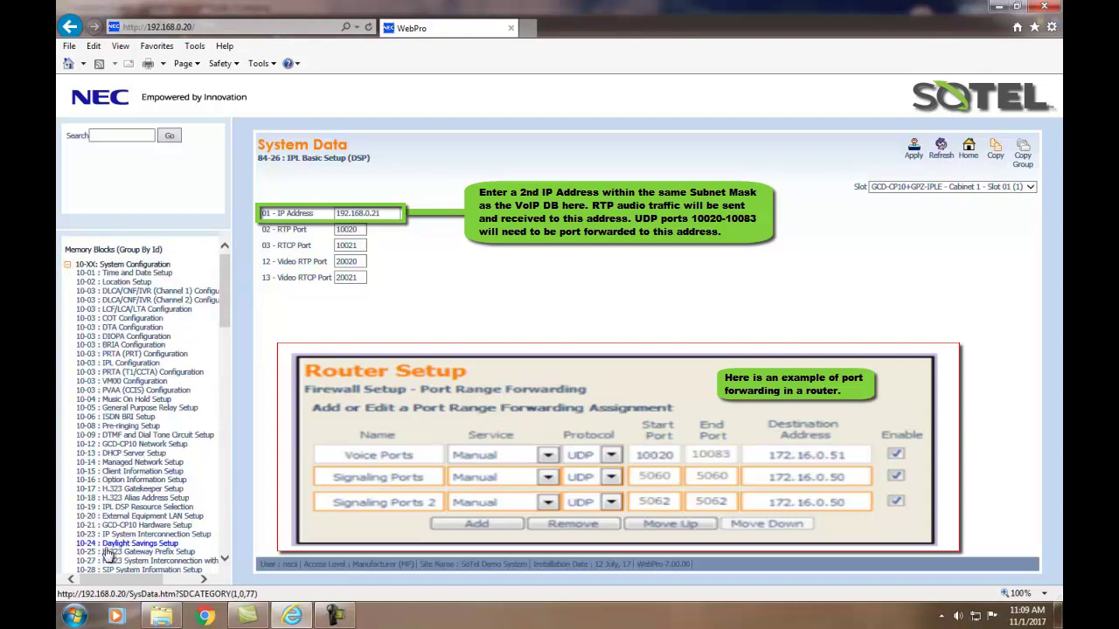
scroll(105, 559, down, 1)
click(122, 520)
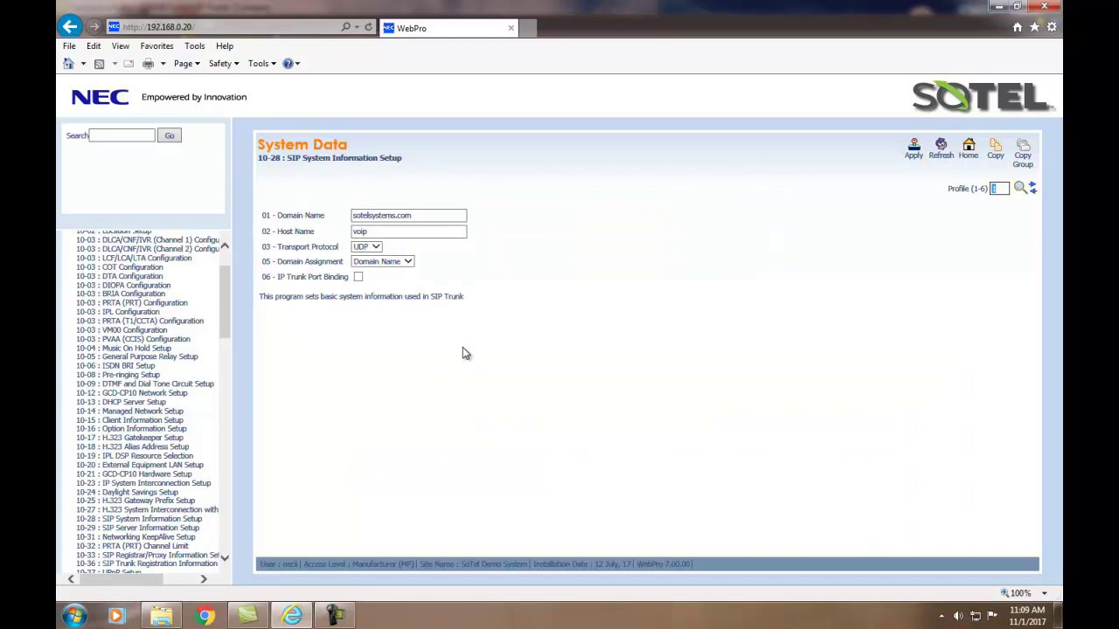
click(425, 219)
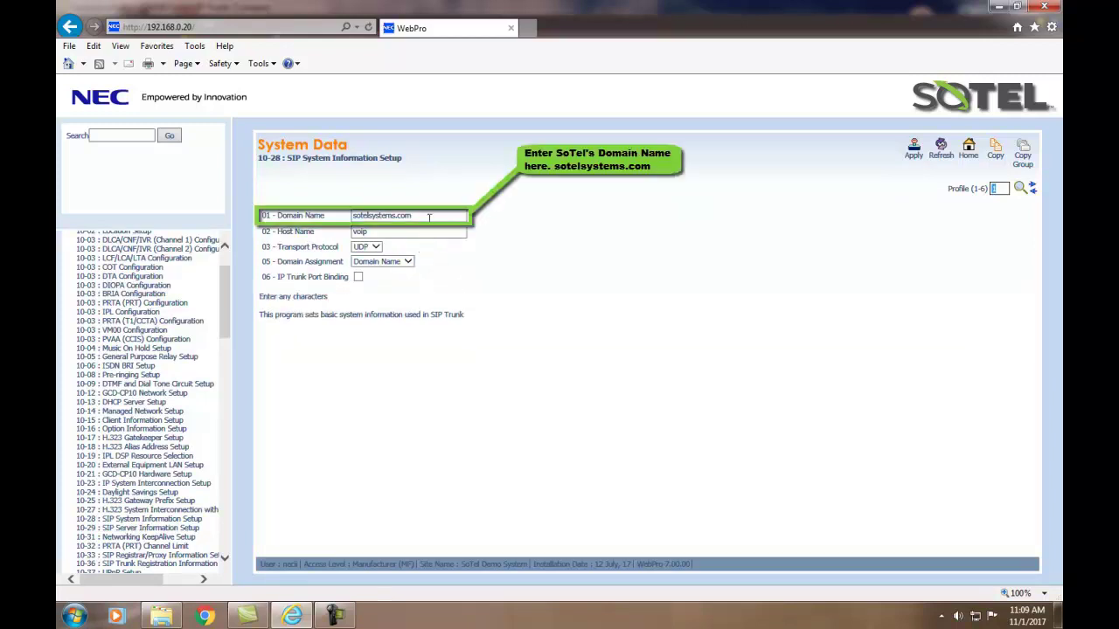
click(421, 231)
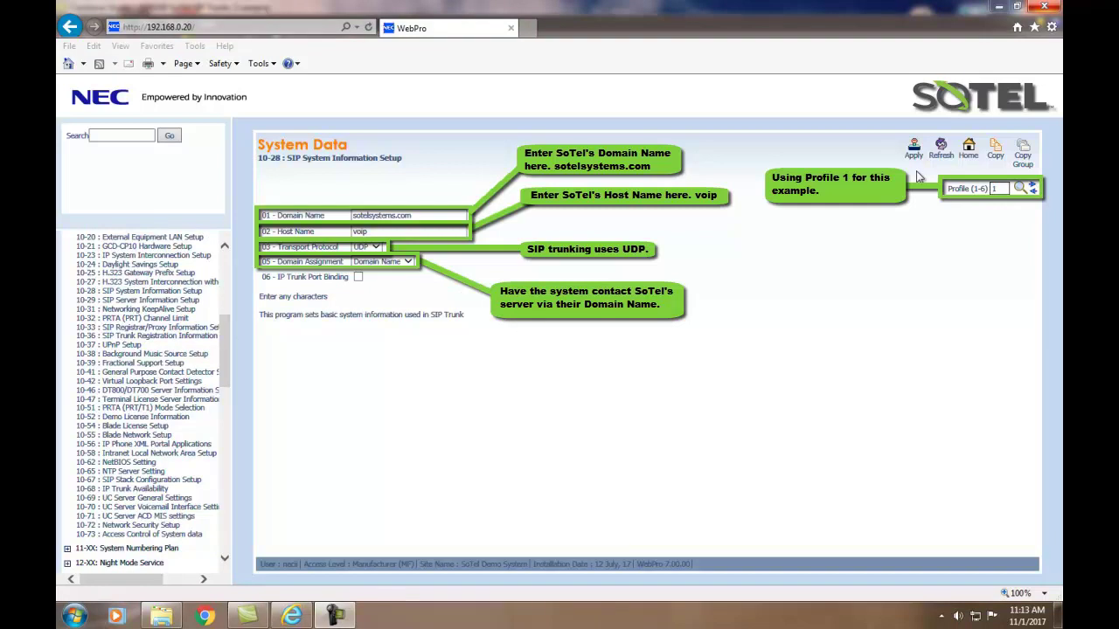
click(153, 489)
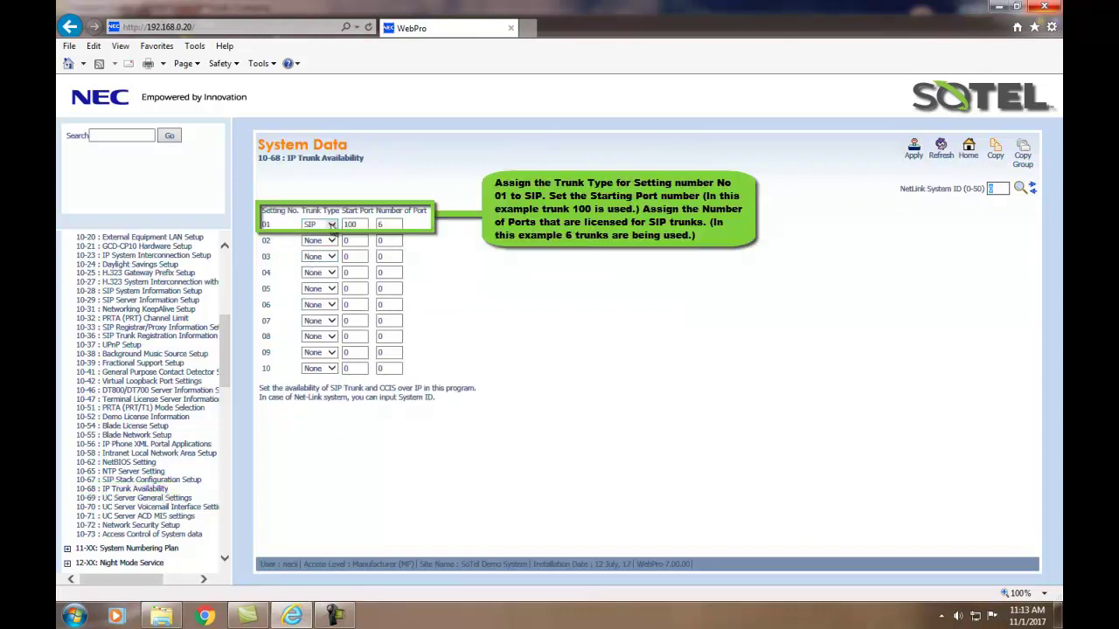
click(332, 224)
click(316, 245)
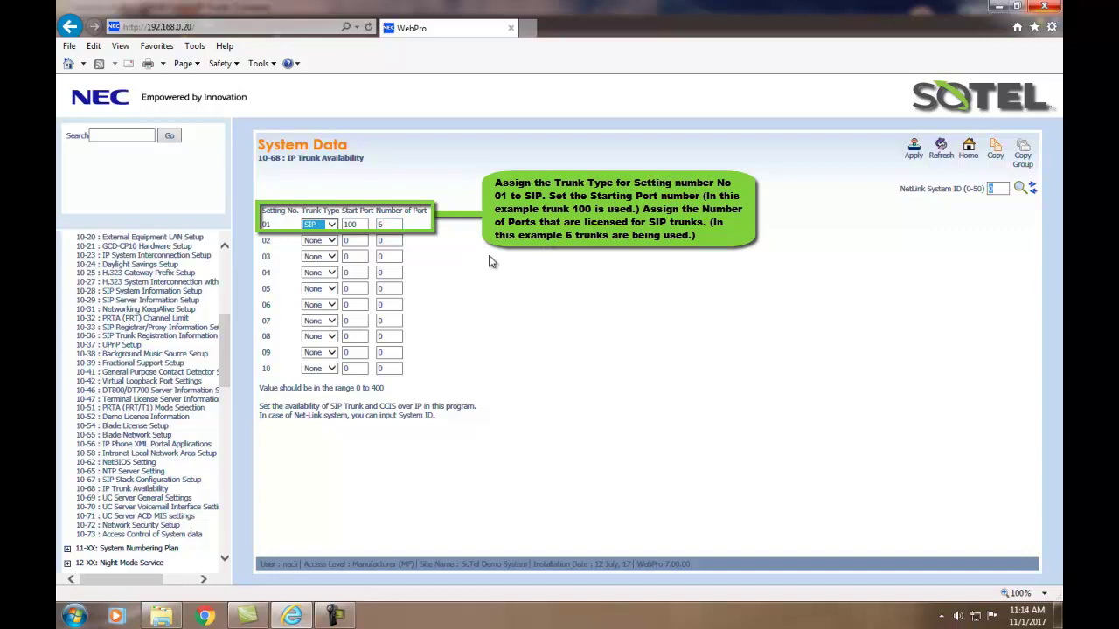
click(914, 156)
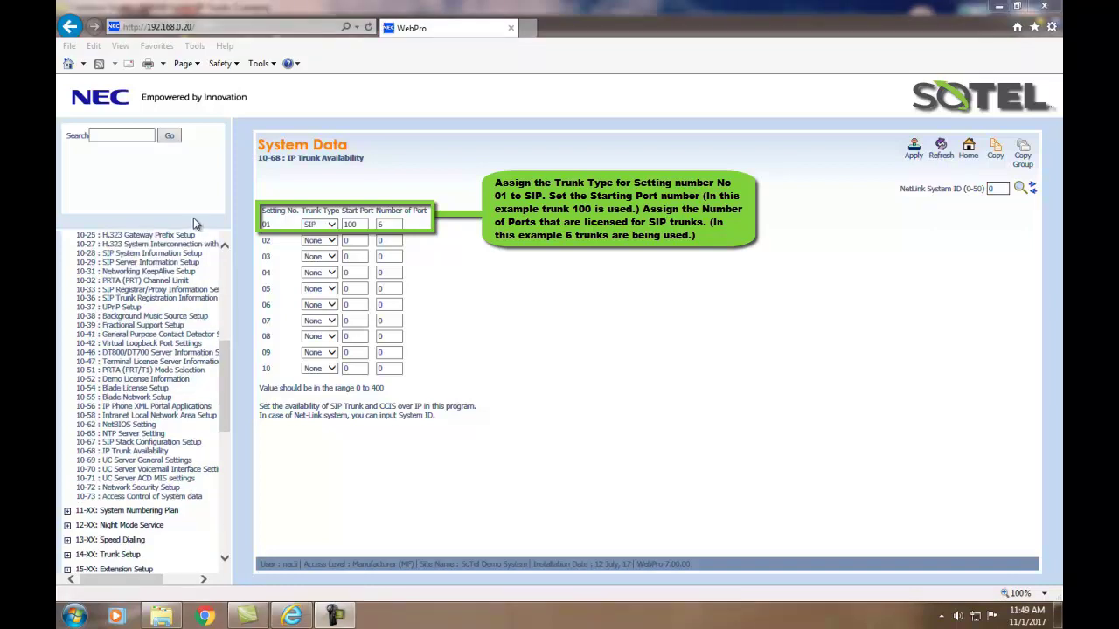
- Review 10-29: Manual register mode, registrar voip.sotelsystems.com, Carrier N, NAT router used
click(136, 264)
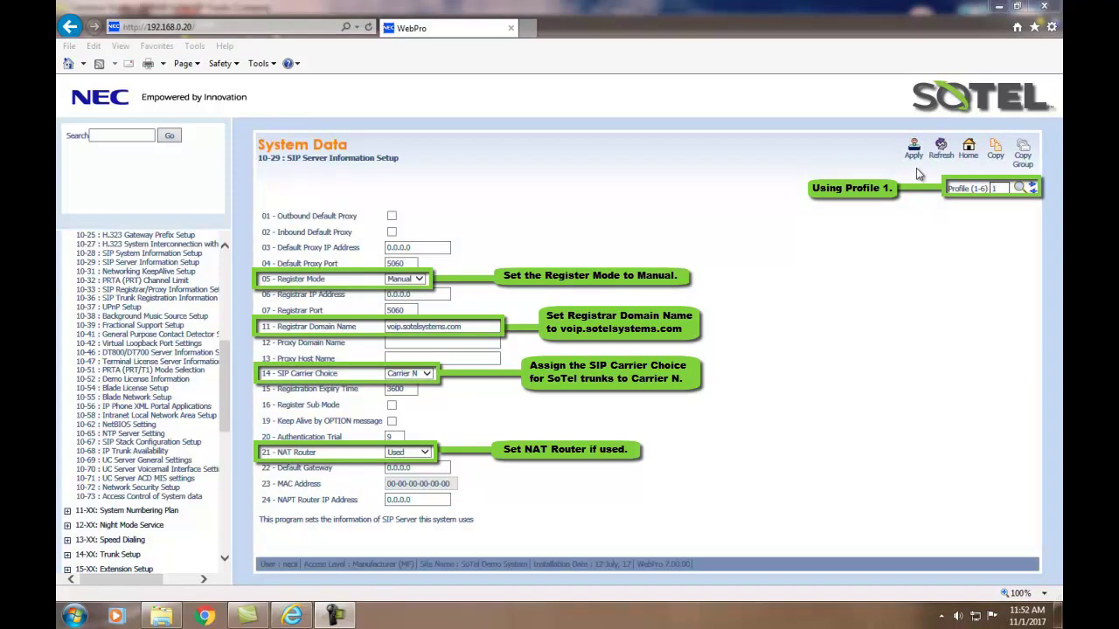
- Review 10-36 registration 00: enabled, with user ID, authentication ID and password set
click(127, 298)
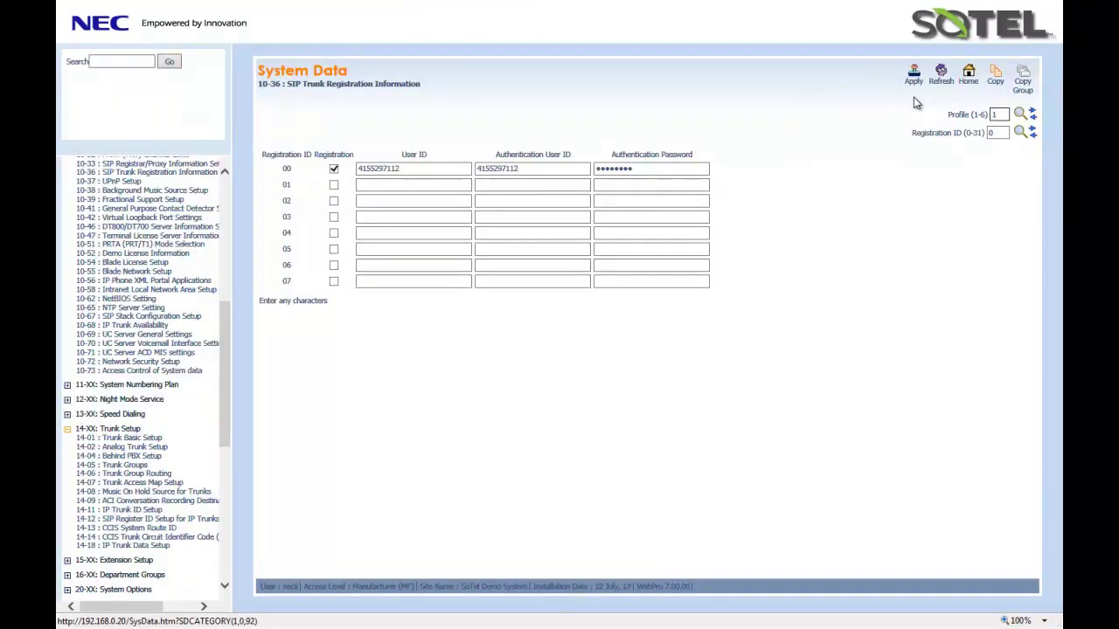
- Show 14-01 for trunk 100: SIP, named SIP Trunk 1 with trunk-to-trunk transfer enabled
click(133, 442)
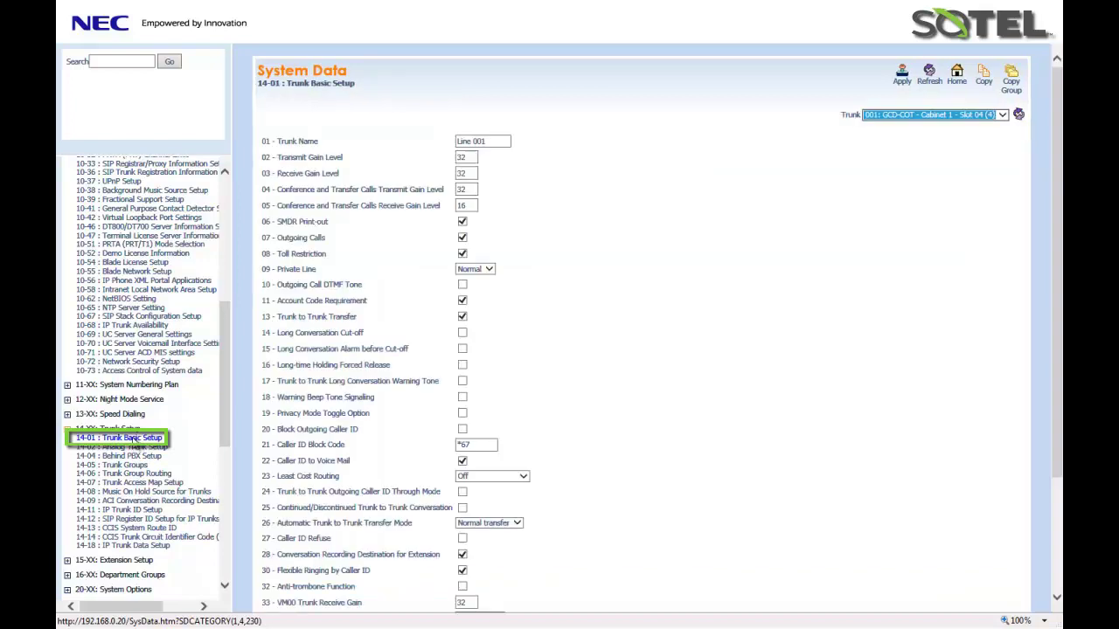
click(1003, 114)
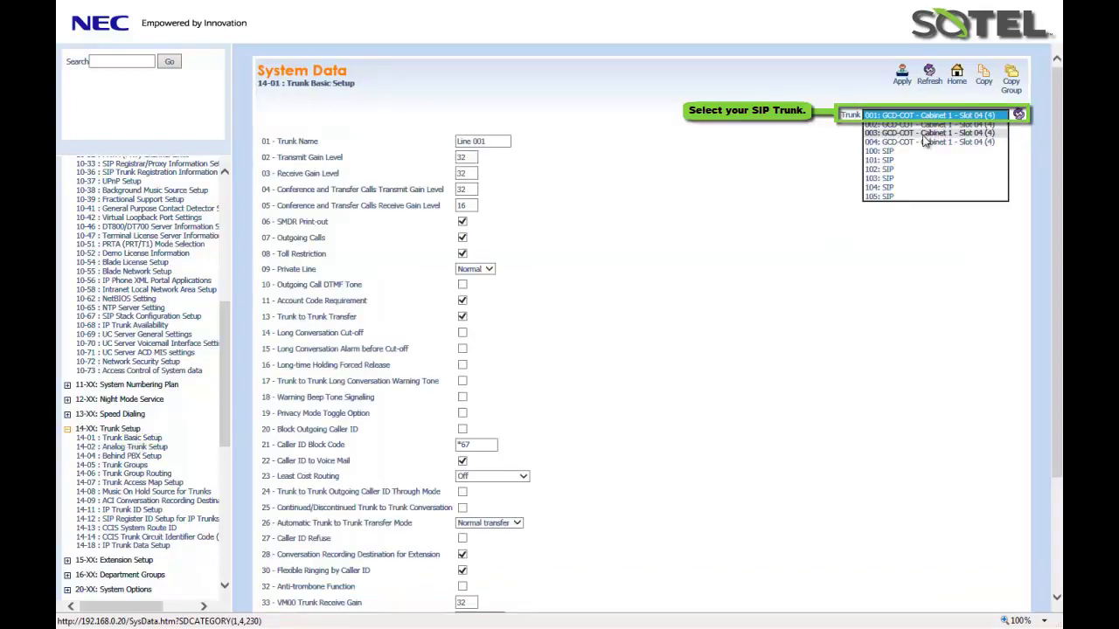
click(913, 150)
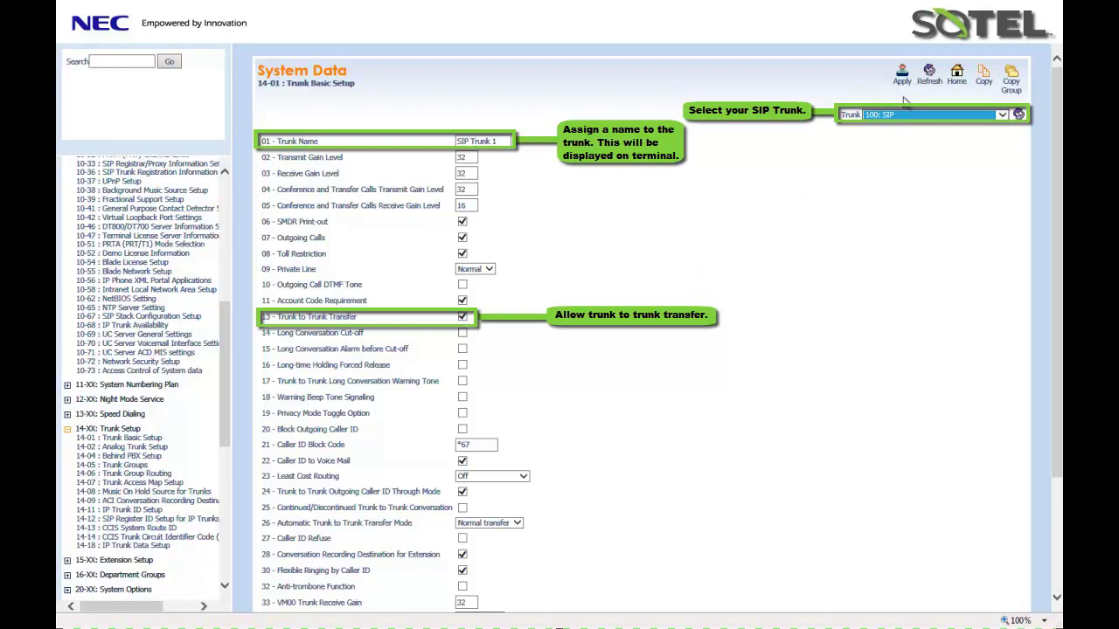
- Confirm trunks 100–105 are in group 10, then set route 001 priority 1 to group 10
click(132, 467)
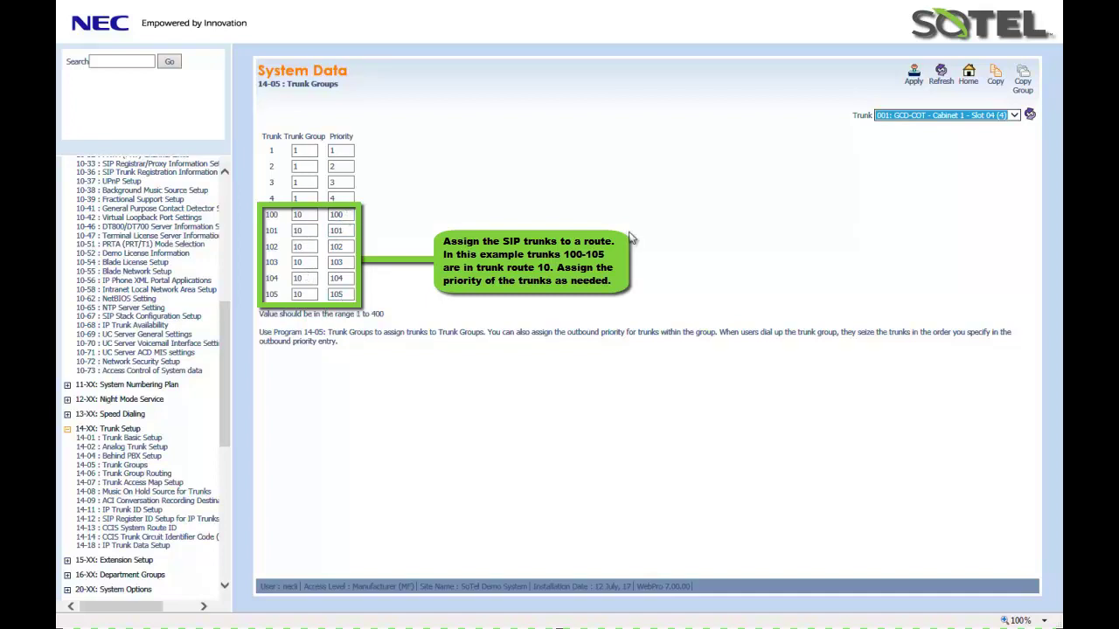
click(914, 87)
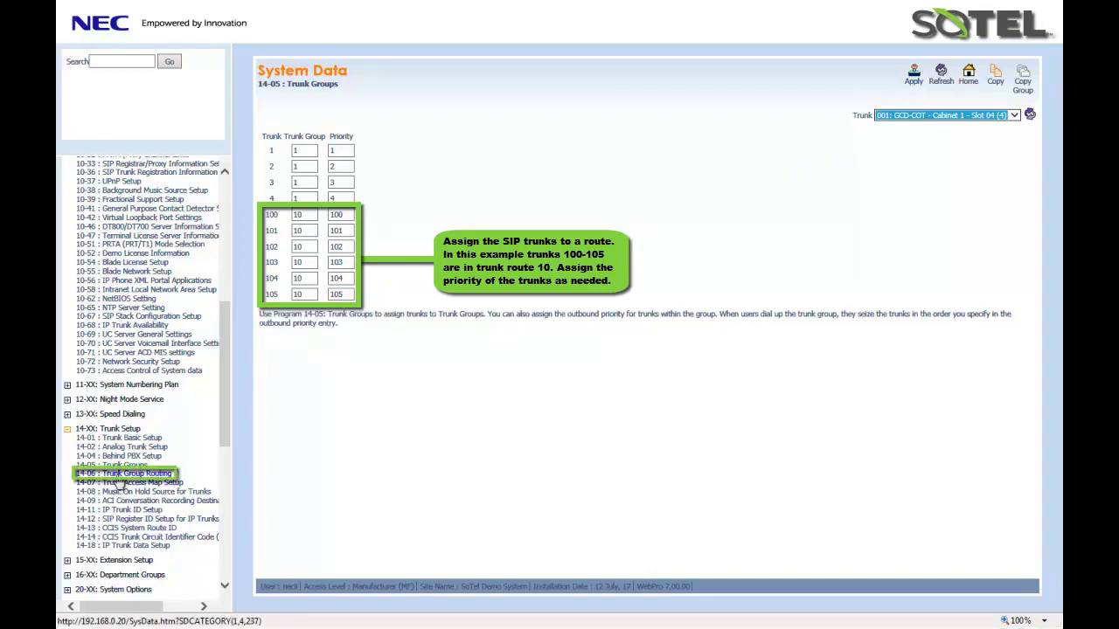
click(122, 476)
click(304, 160)
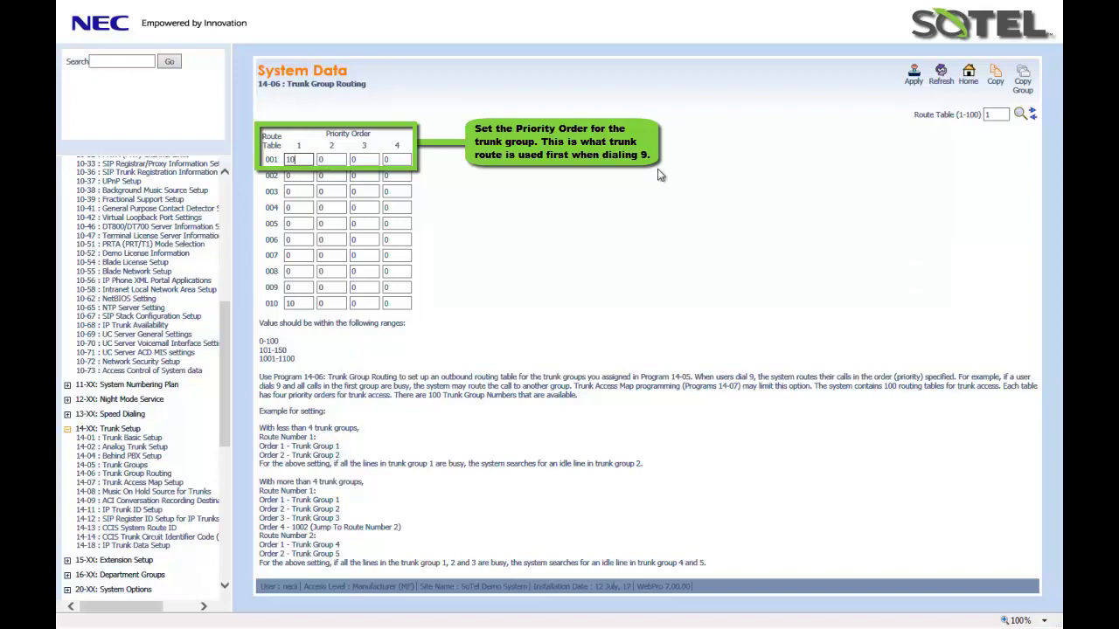
click(913, 93)
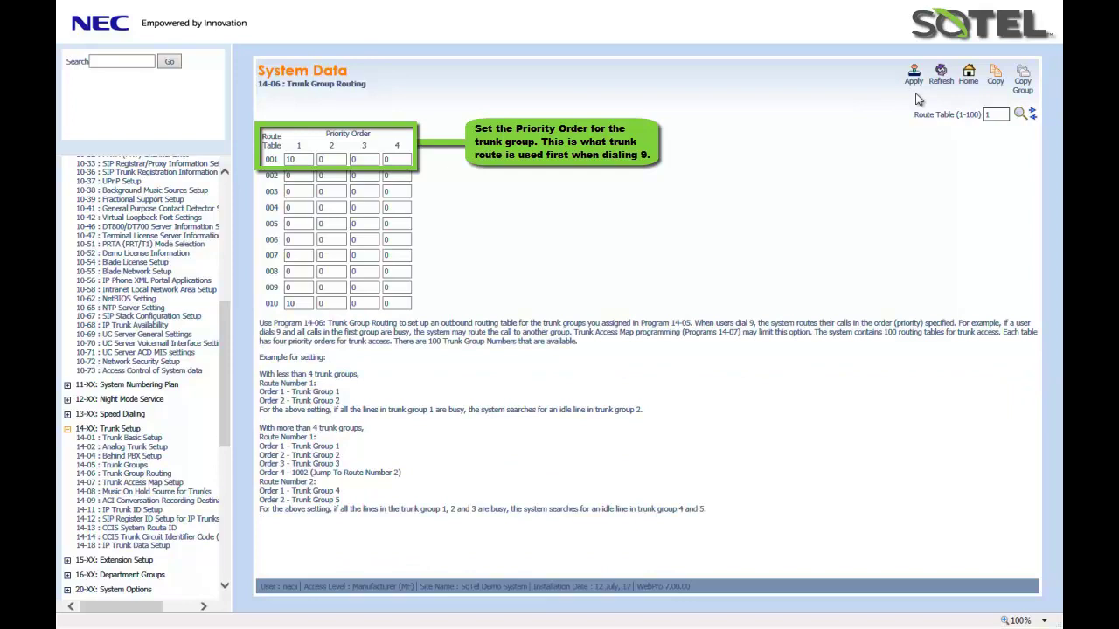
- Set trunk 100 in 14-18 to IP Trunk Type SIP using SIP Profile 1
click(168, 549)
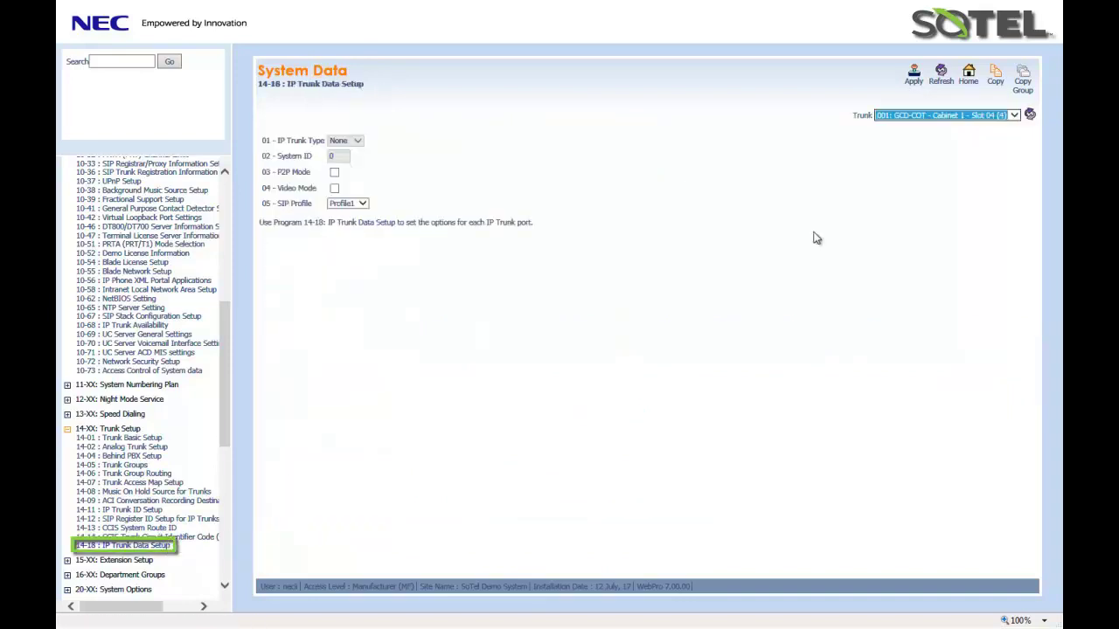
click(1016, 114)
click(933, 151)
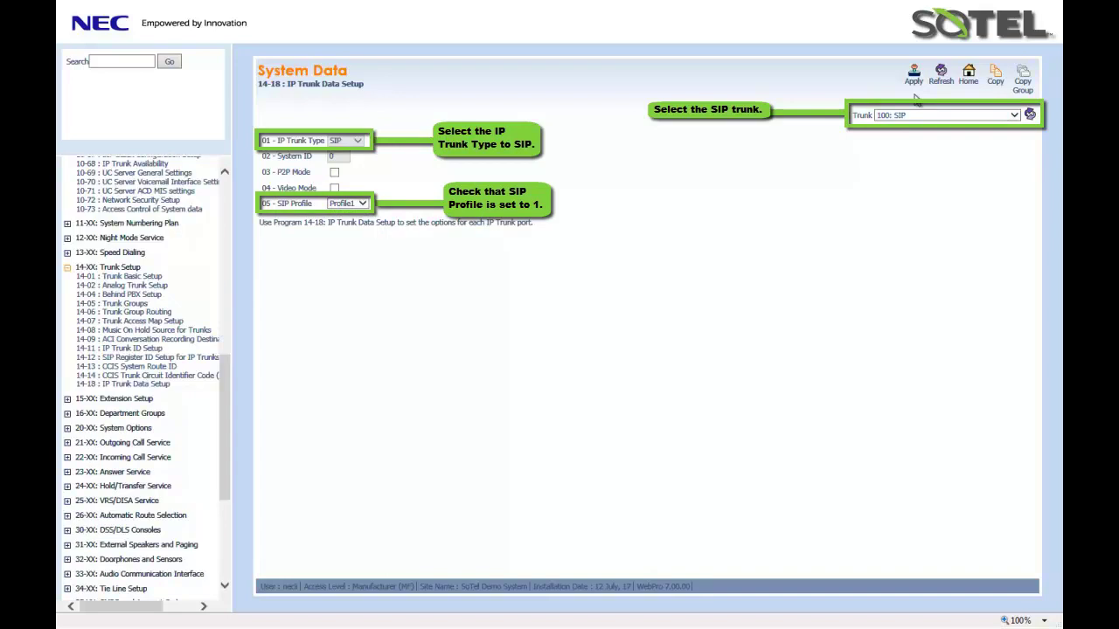
click(67, 458)
- Set SIP trunks 100–105 to DID for Modes 1–4 in 22-02 Incoming Call Trunk Setup
click(133, 475)
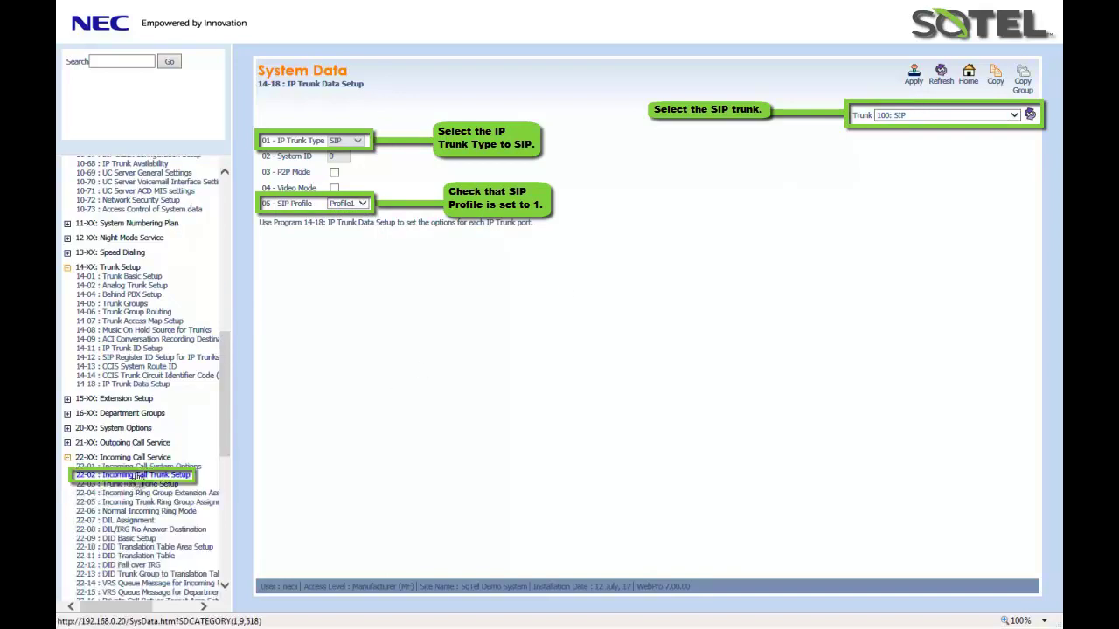
click(1014, 117)
click(923, 150)
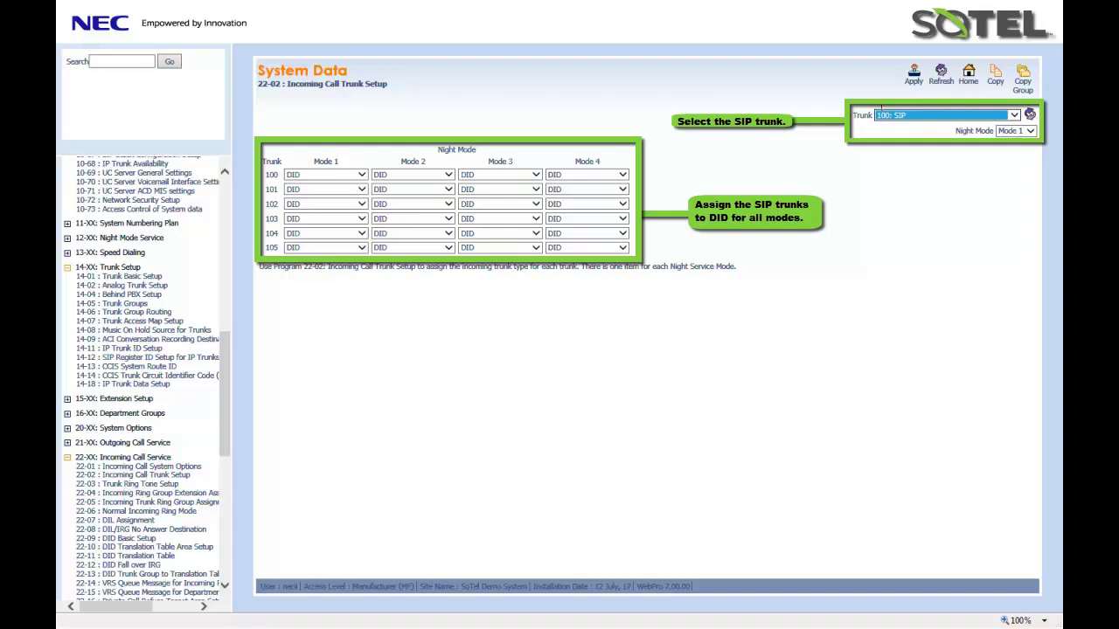
- Fill DID translation entry 1: received number 7112, target extension 246, DID name SoTel
click(123, 556)
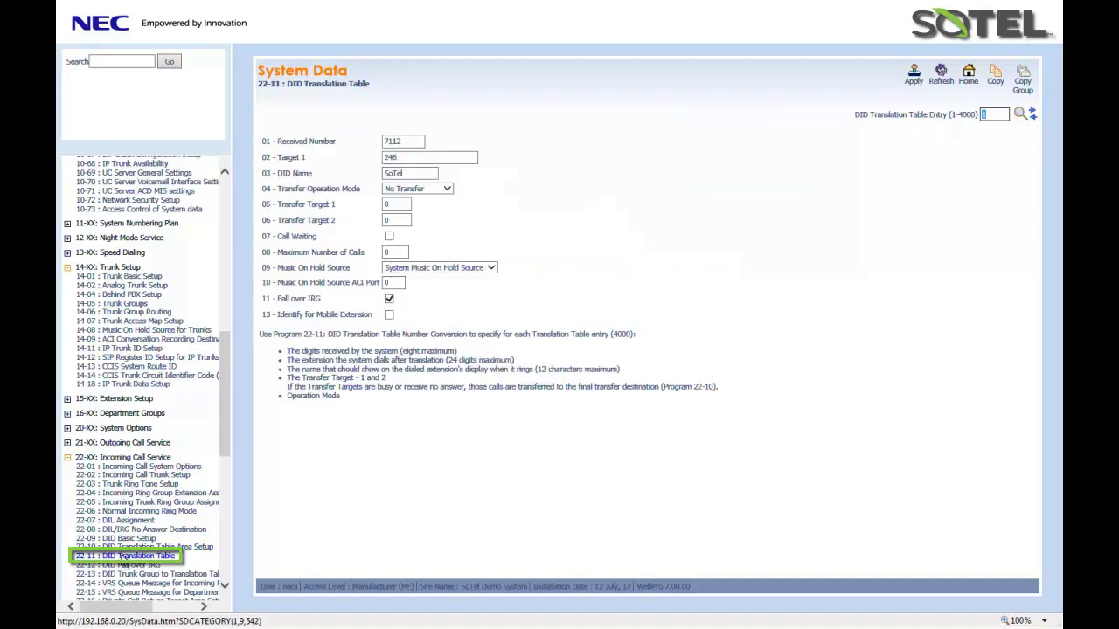
click(408, 145)
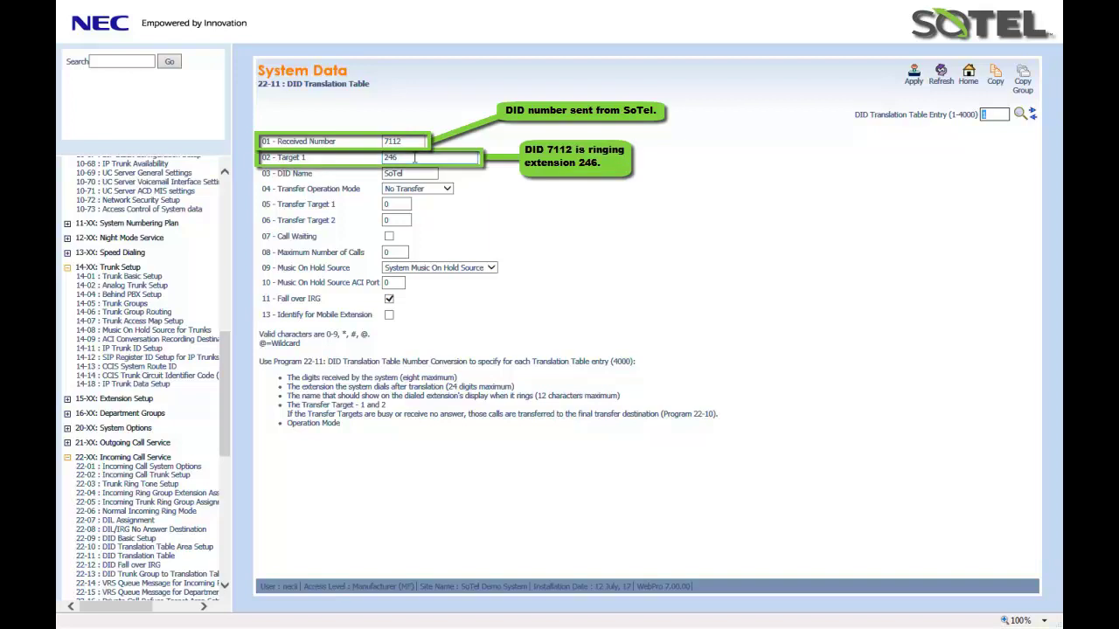
click(413, 173)
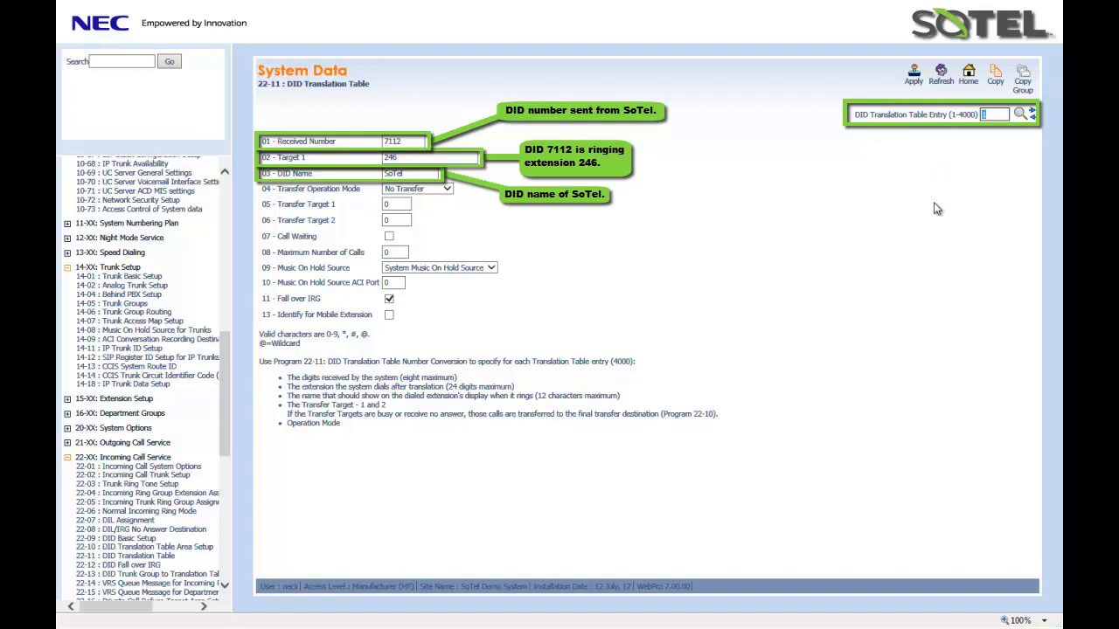
scroll(140, 394, down, 2)
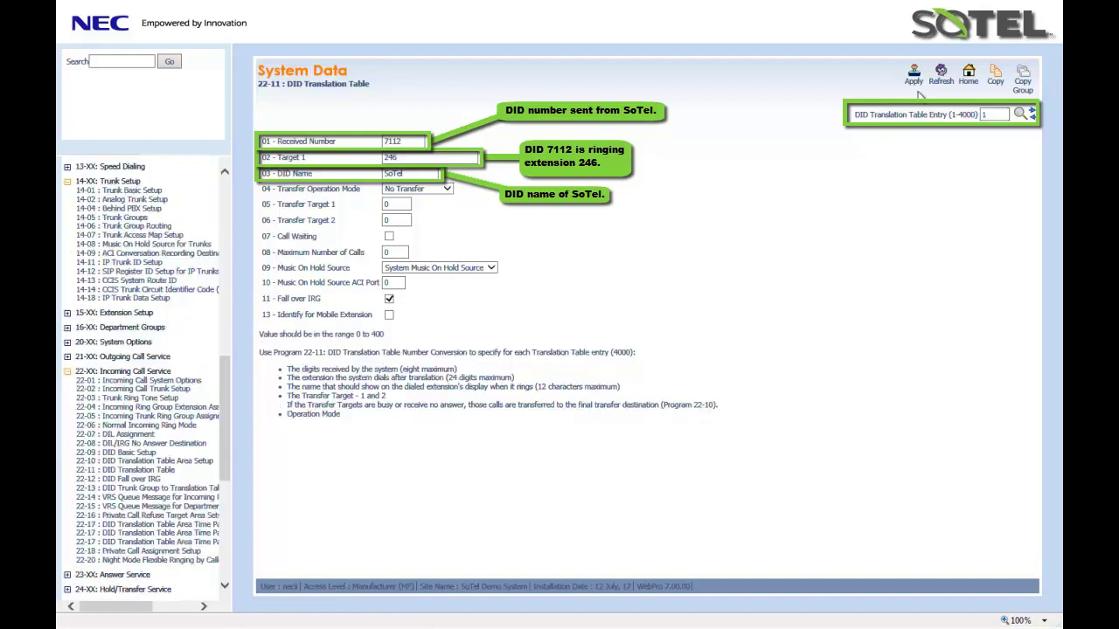
- In 20-08 Outgoing Call Service options, tick 13 ISDN Clip for class of service 1
click(67, 341)
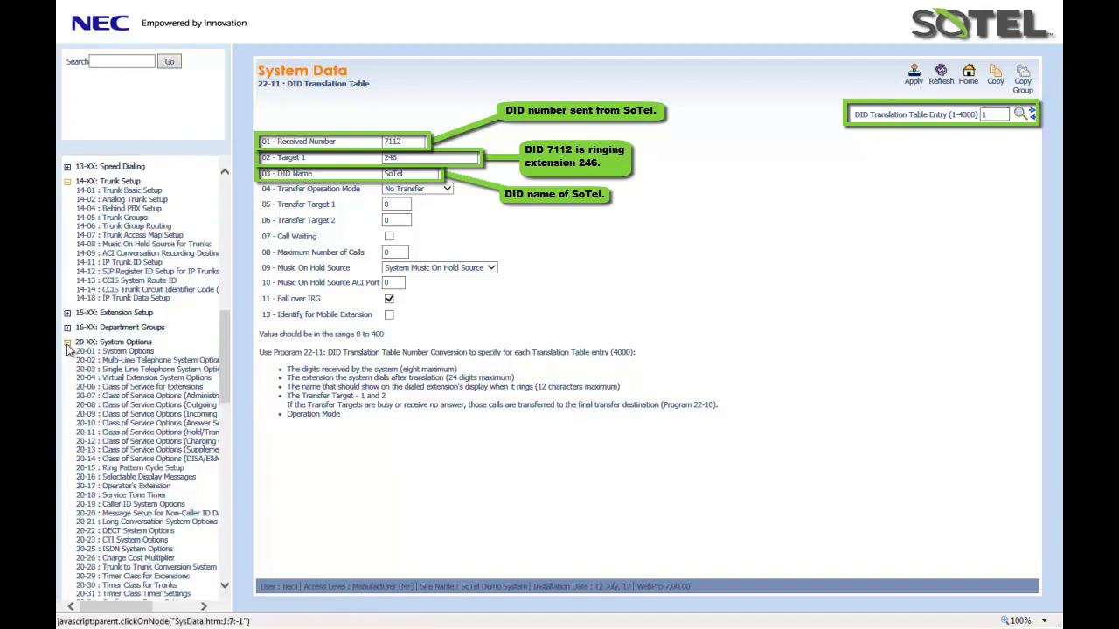
click(116, 405)
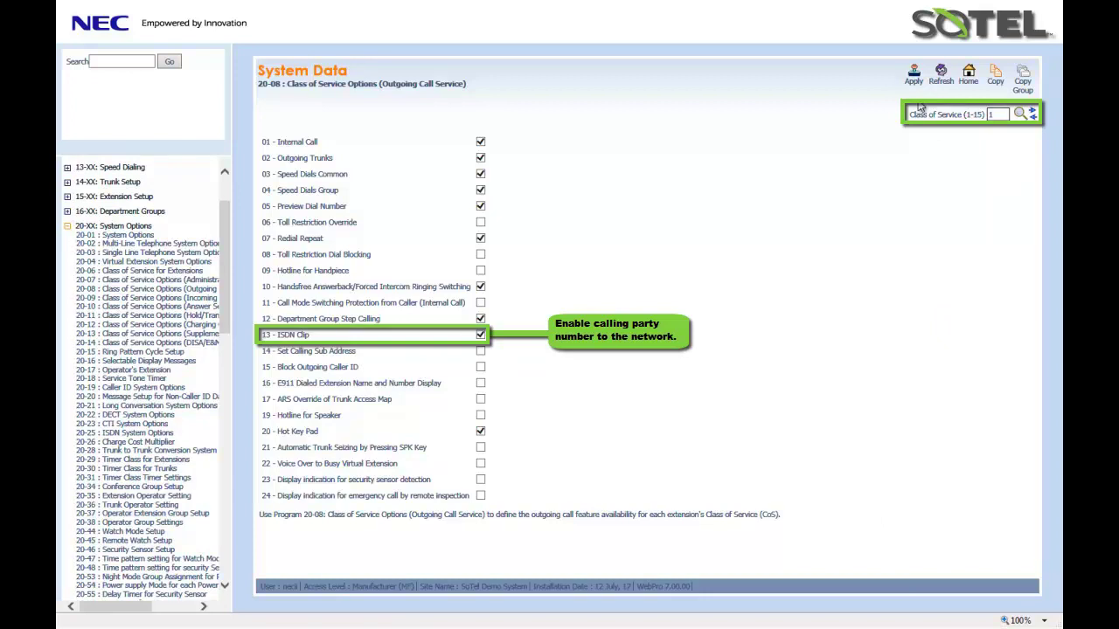
click(70, 229)
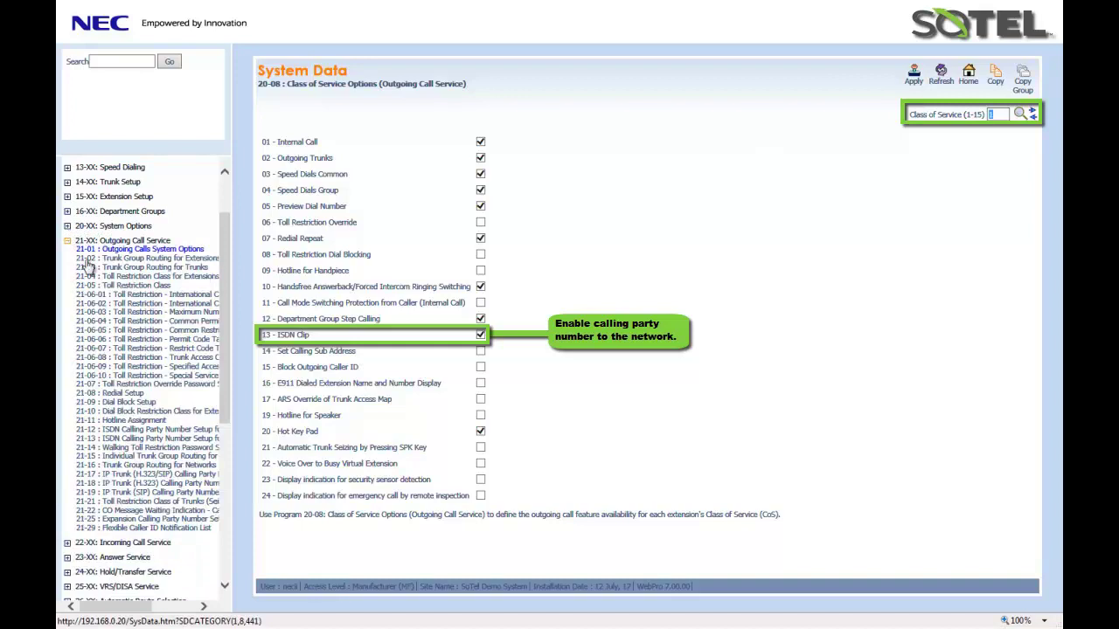
- In 21-17, select SIP trunks 100–105 and enter the SoTel calling party number
click(116, 475)
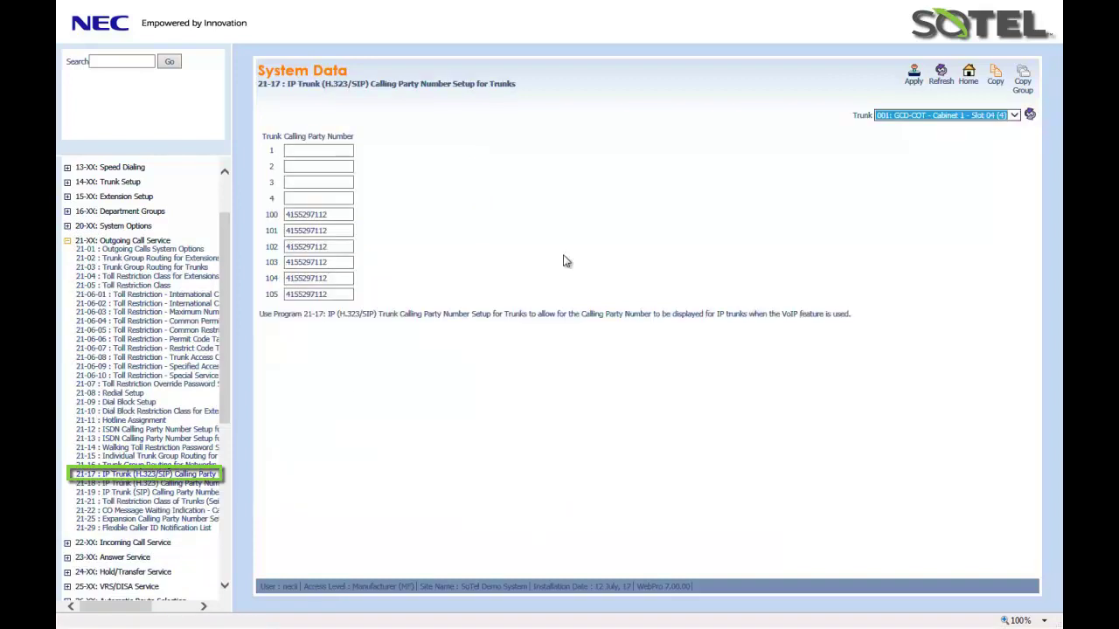
click(1014, 116)
click(909, 146)
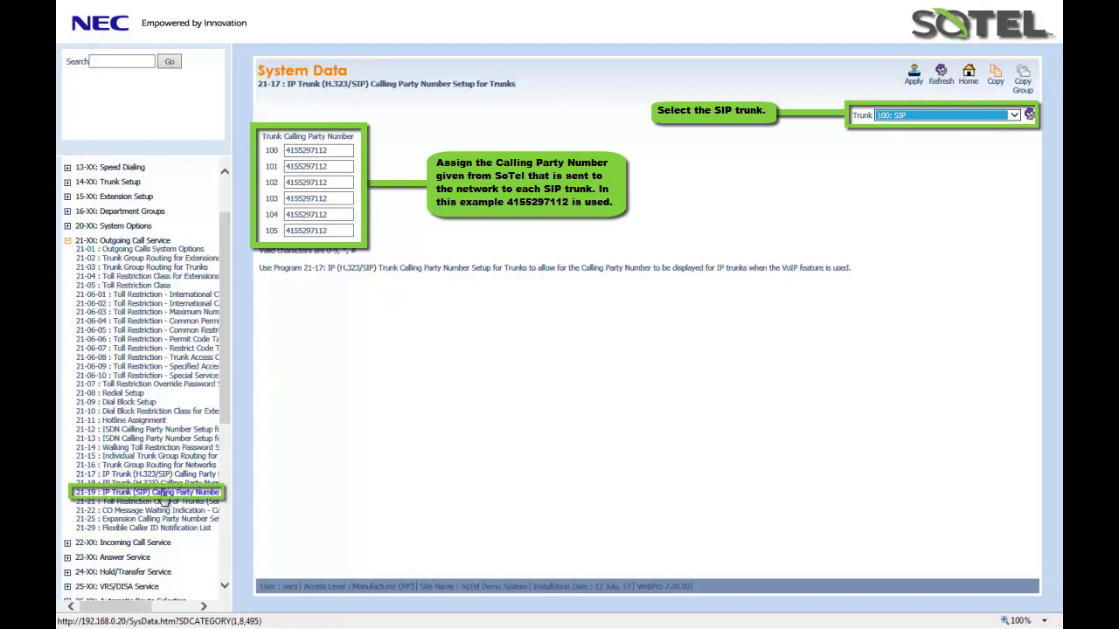
- In 21-19 Profile 1, enter the SoTel calling party number for extensions 101–143
click(162, 493)
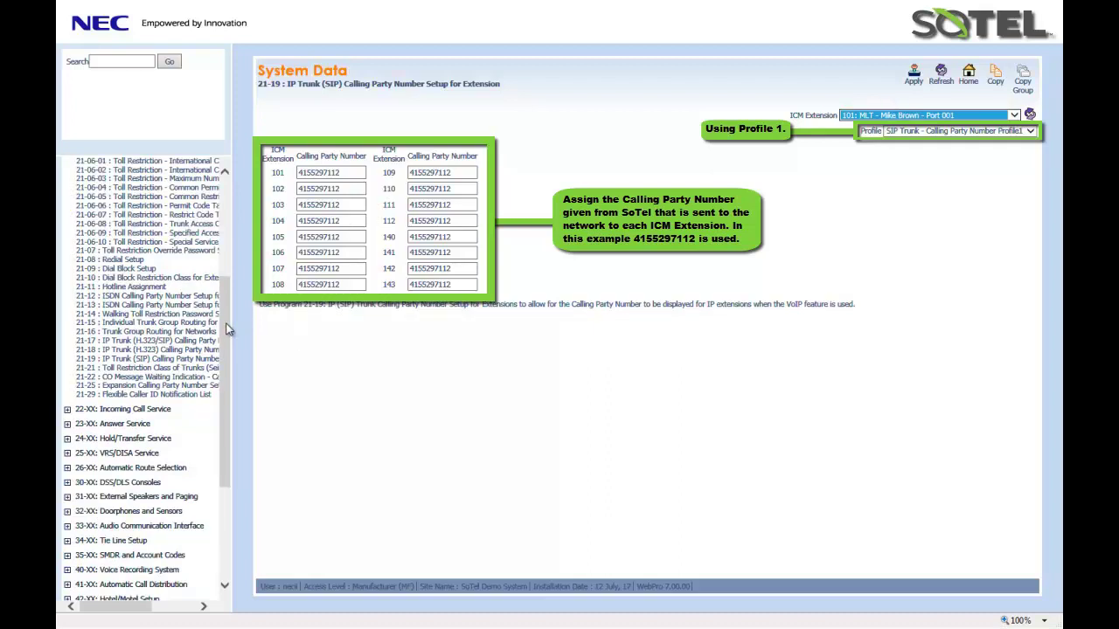
scroll(225, 329, up, 8)
- In 10-67 SIP Stack Configuration, set DNS Mode On with DNS IP address 4.79.132.219
click(67, 191)
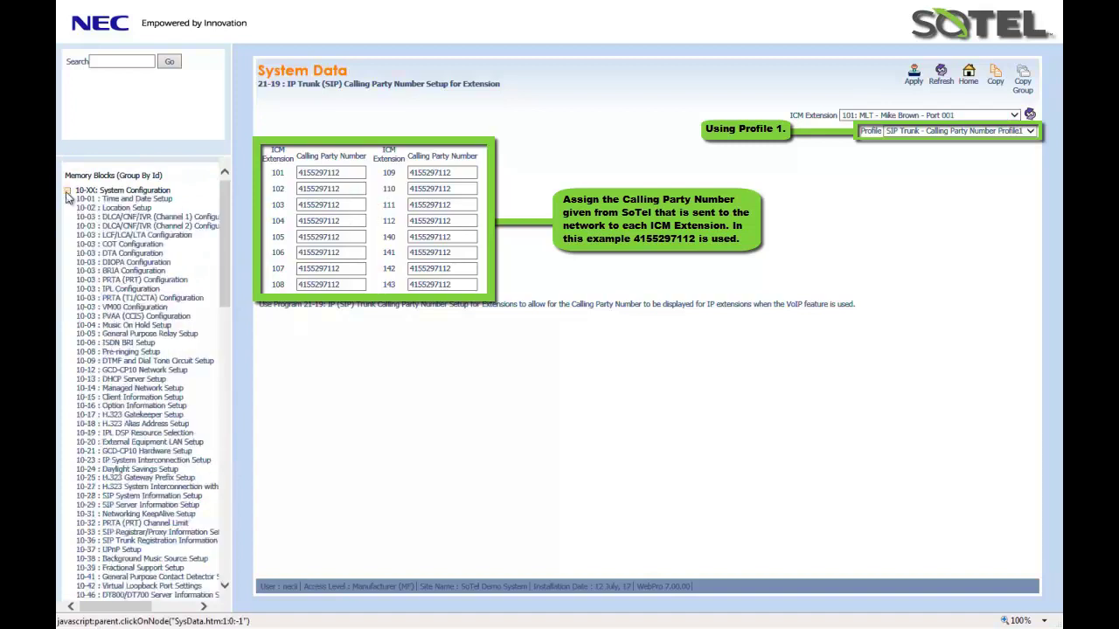
scroll(125, 570, down, 3)
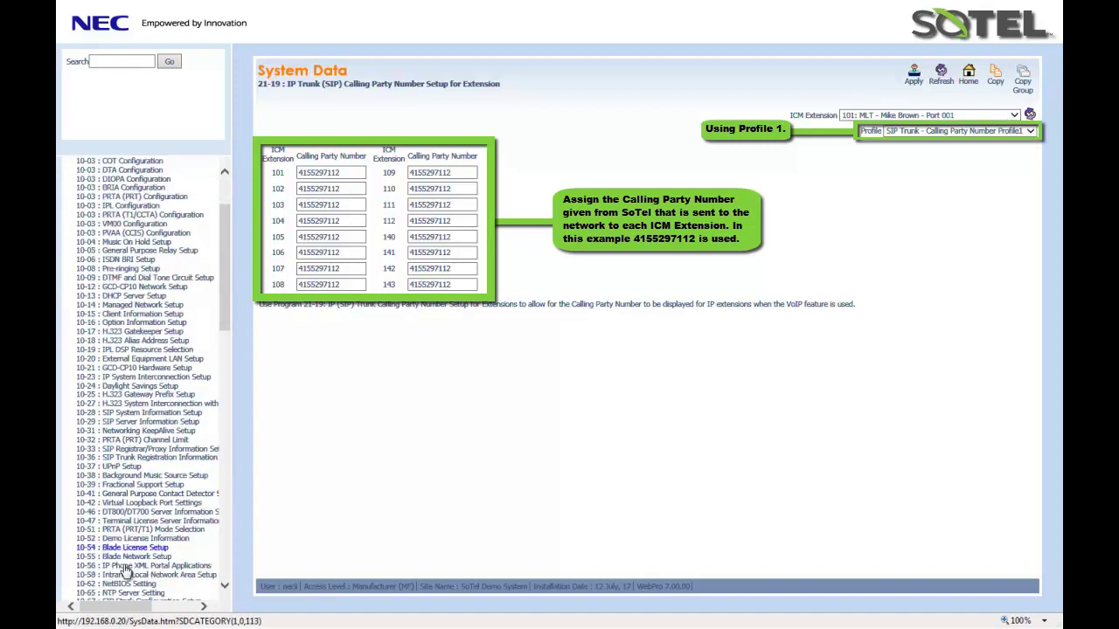
scroll(125, 570, down, 4)
click(131, 486)
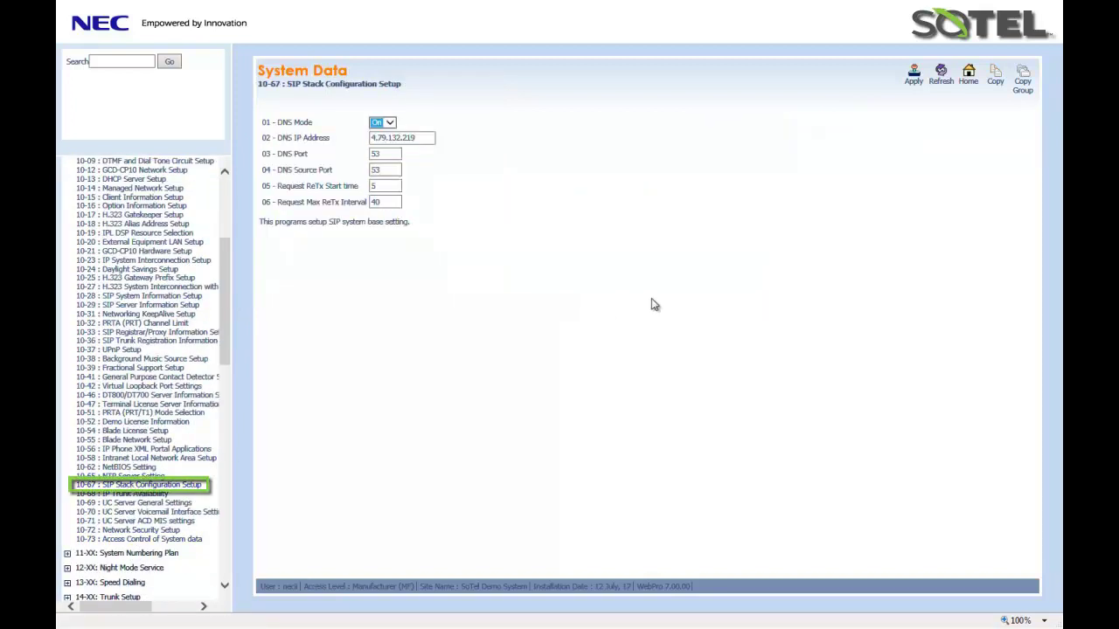
click(400, 137)
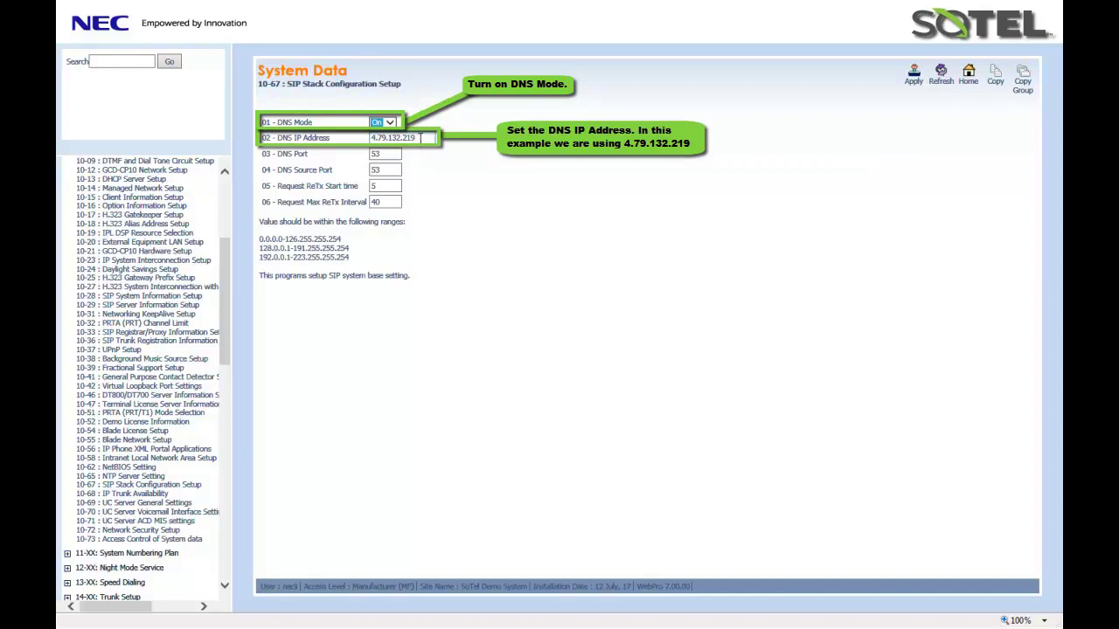
click(917, 114)
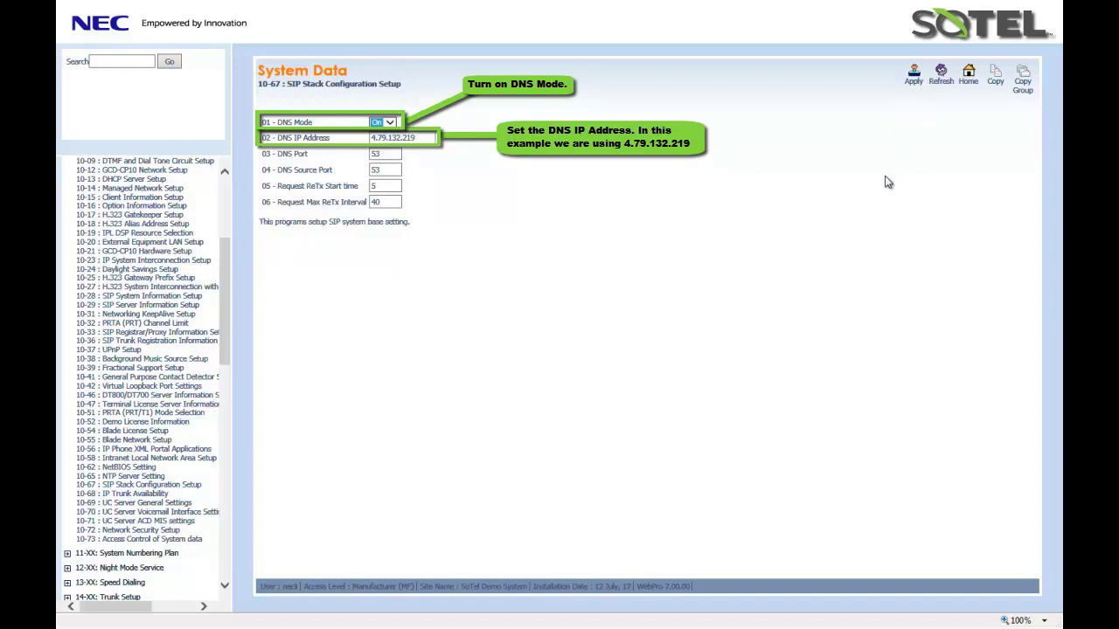
click(136, 432)
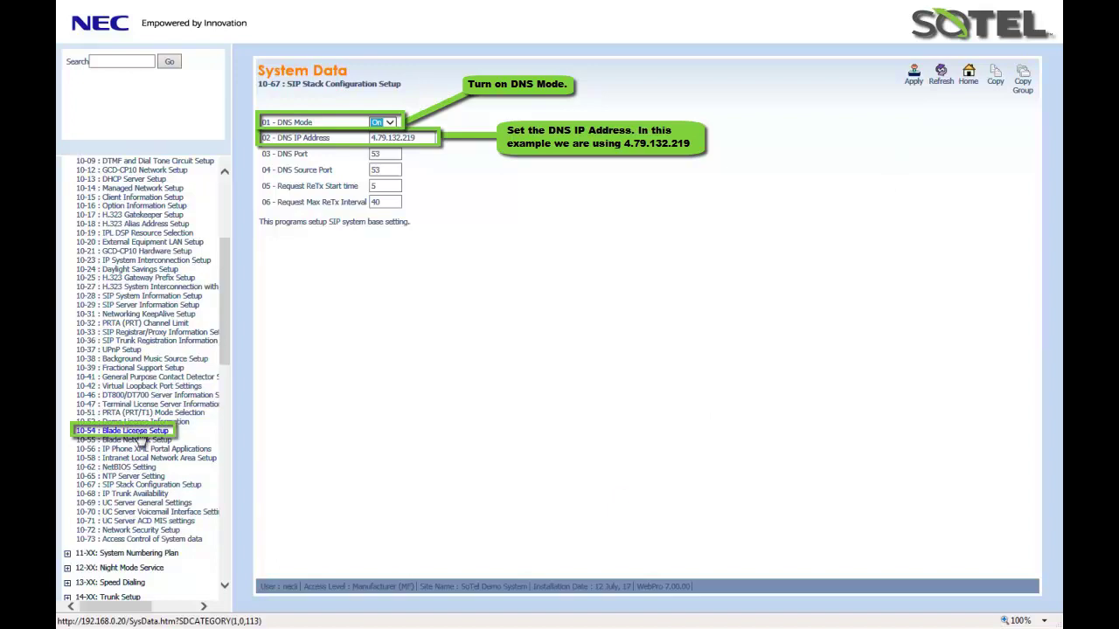
- Enter code 5103 and quantity 76 for blade license row 01 in 10-54
click(294, 166)
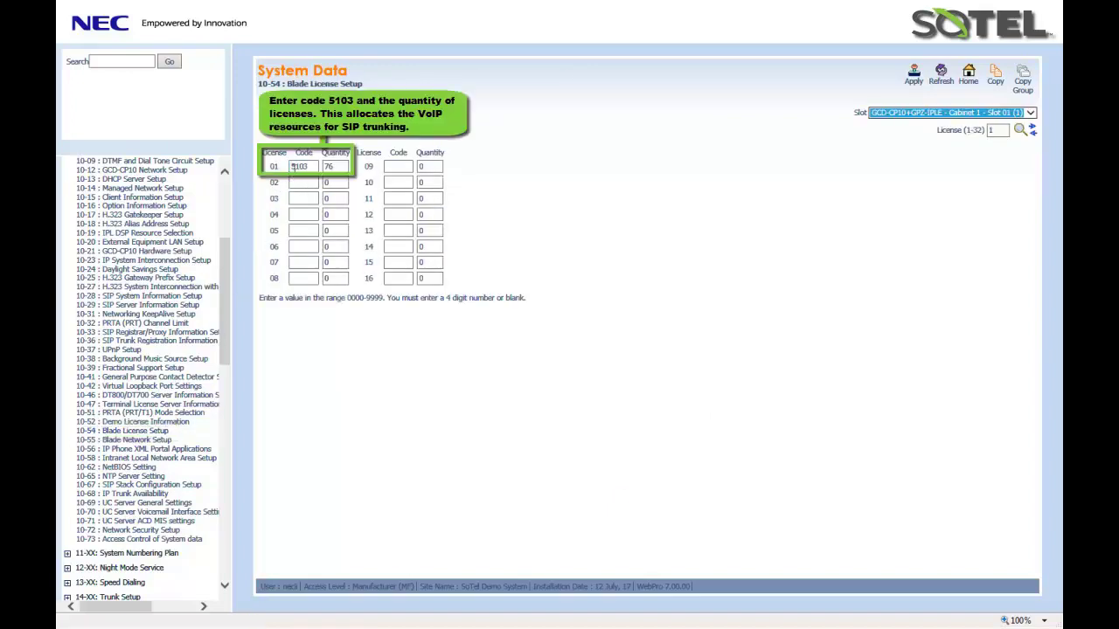
click(335, 167)
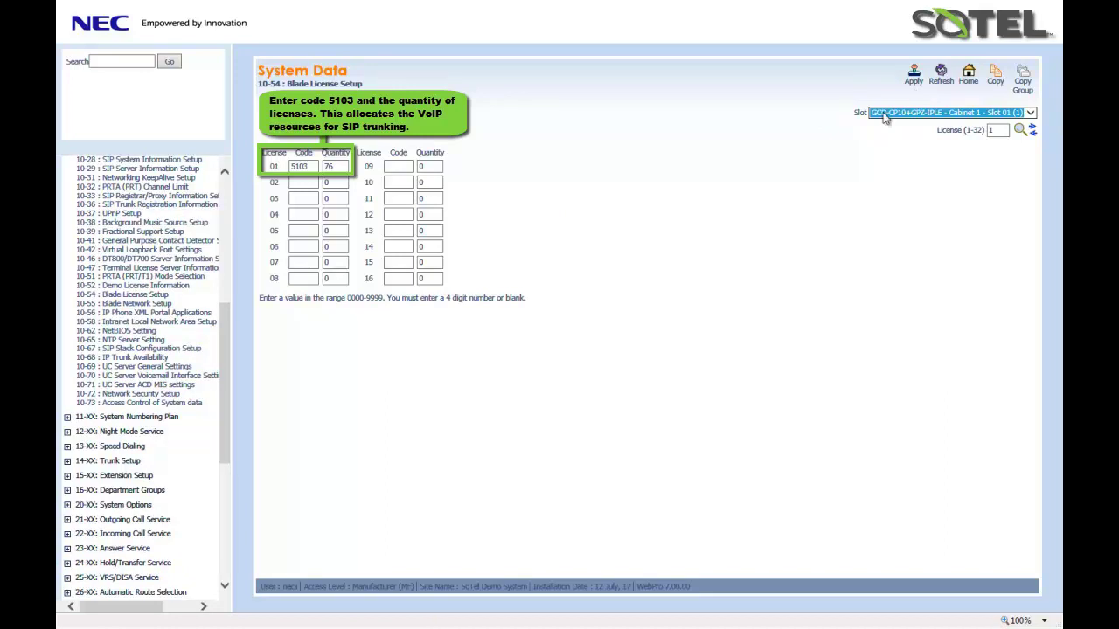
drag(227, 456, 208, 600)
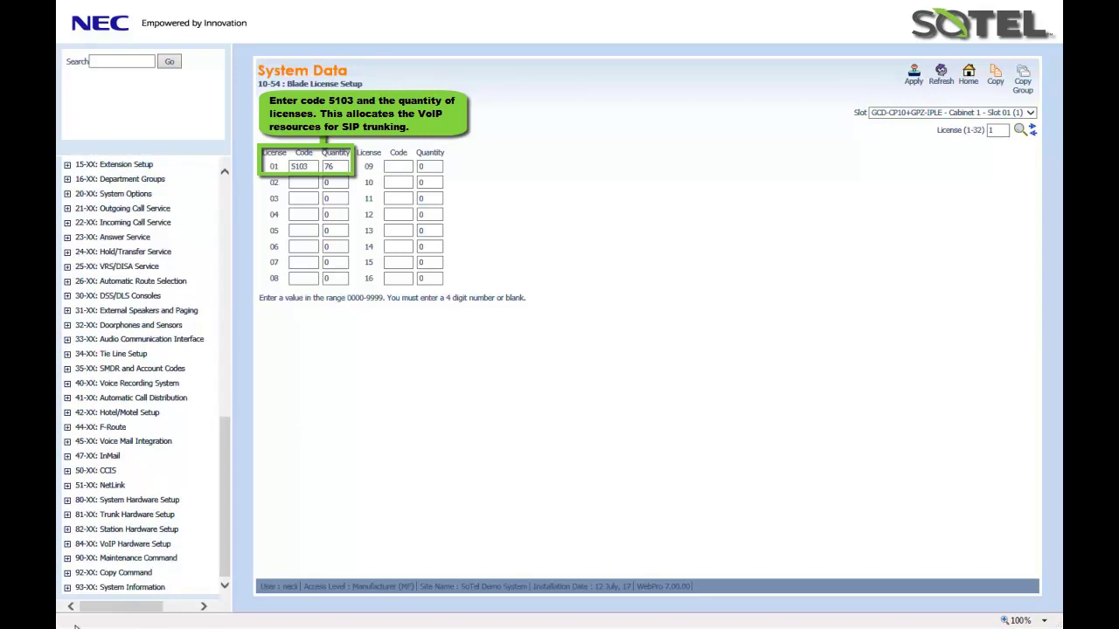
click(70, 546)
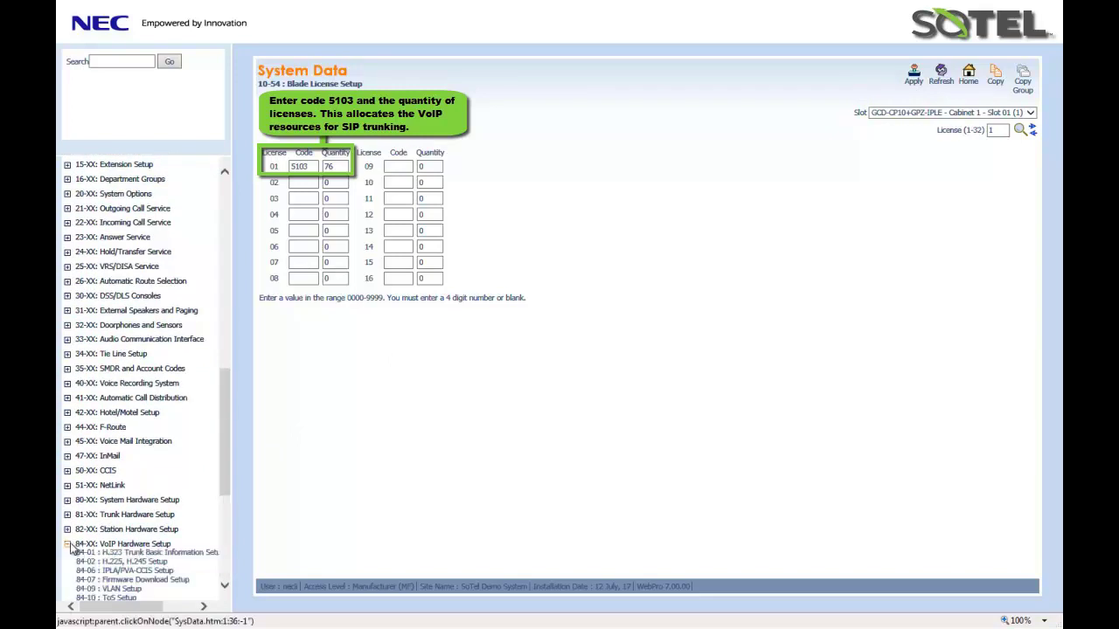
scroll(131, 515, down, 4)
scroll(131, 511, down, 2)
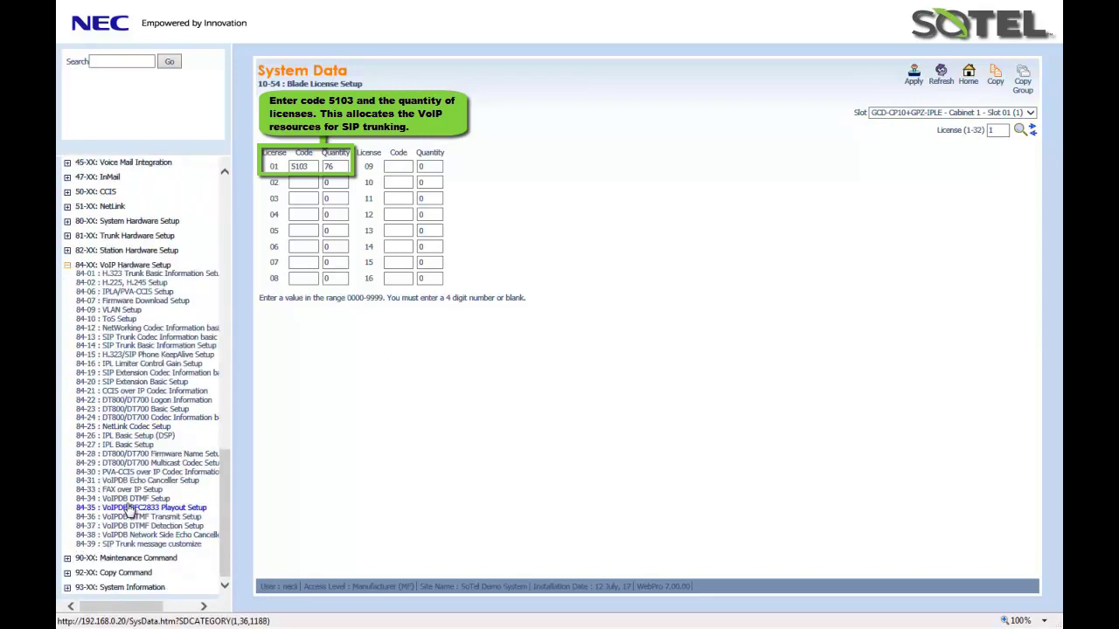
- Switch 84-34 VoIPDB DTMF Setup to SIPTrunk, keeping RFC2833, and set profile 1 payload to 101
click(126, 500)
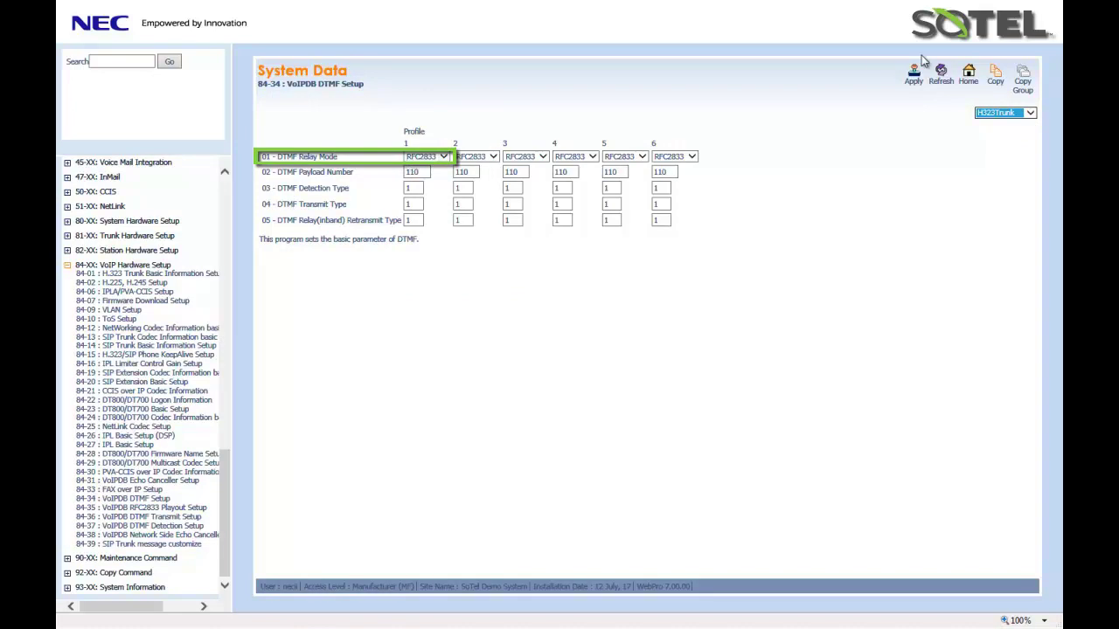
click(1030, 114)
click(1005, 137)
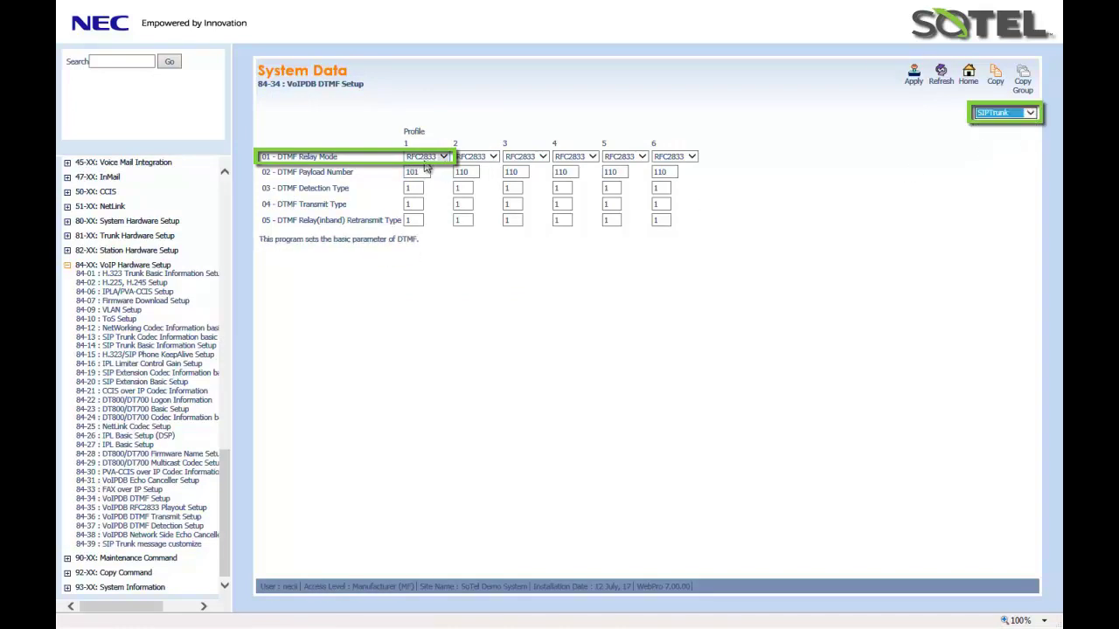
mouse_move(416, 175)
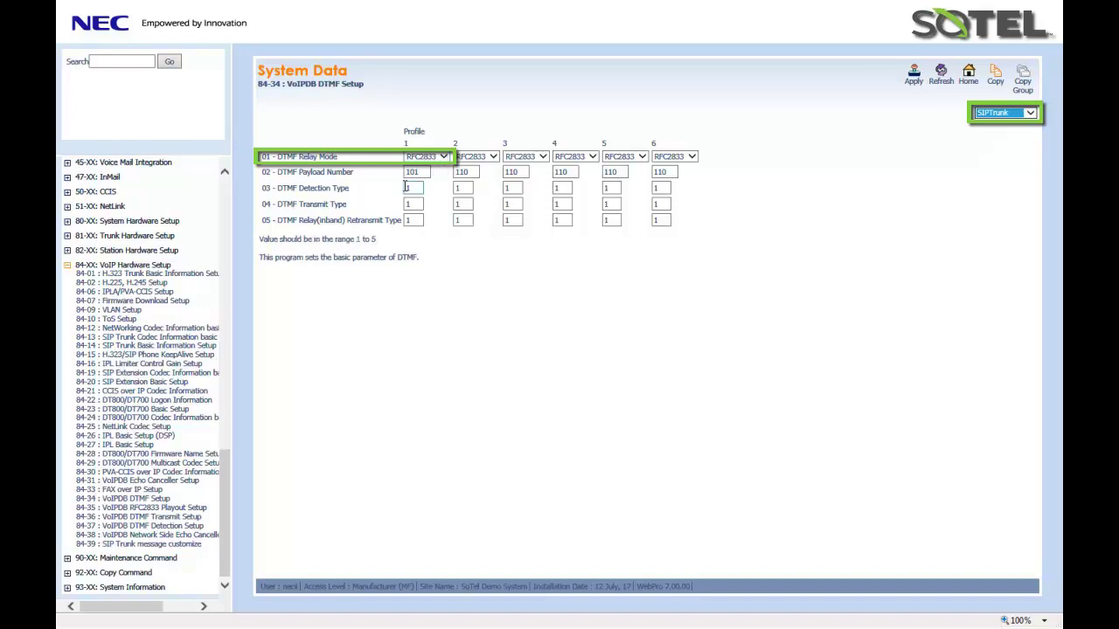